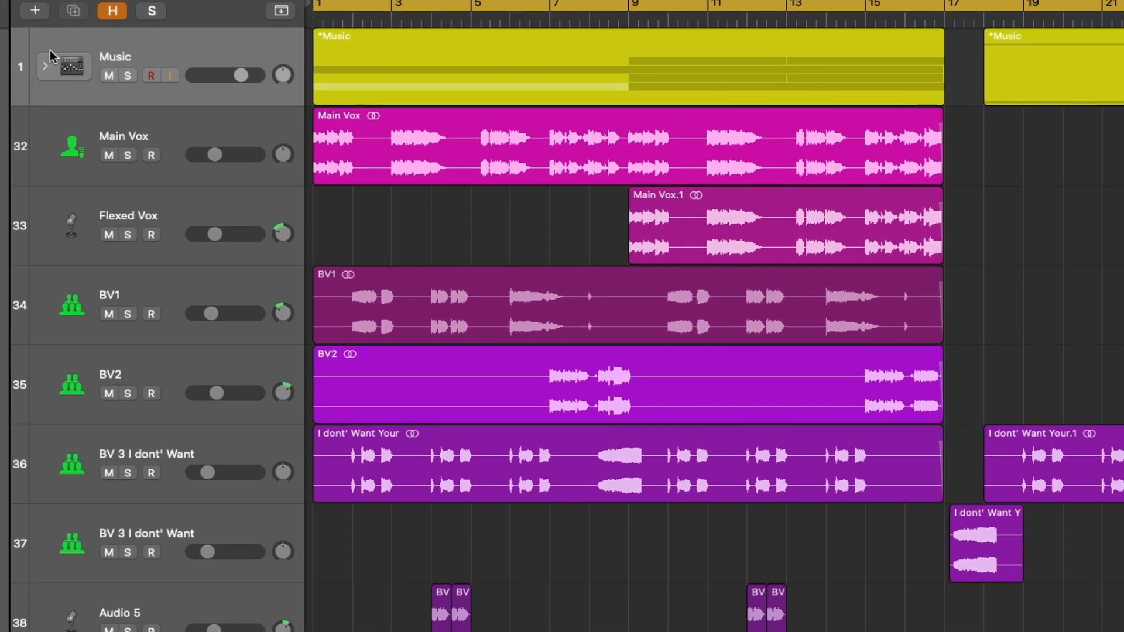
Step: Expand the Music track stack to view the tracks inside it, and collapse it again
{"action": "left_click", "coordinate": [43, 68]}
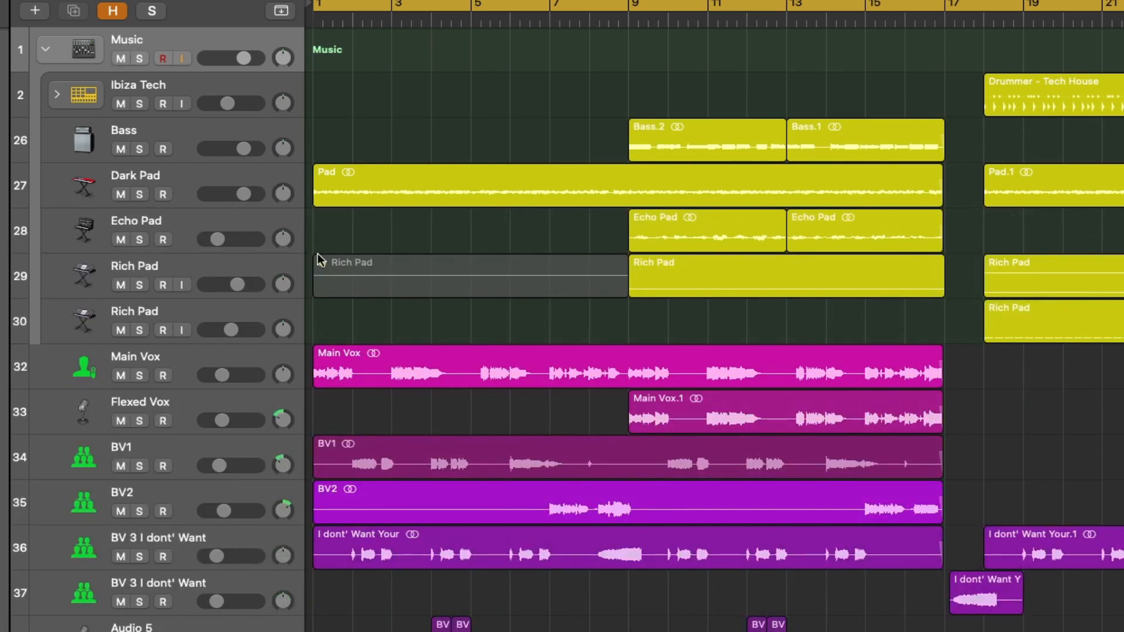
{"action": "left_click", "coordinate": [297, 279]}
{"action": "left_click", "coordinate": [41, 356]}
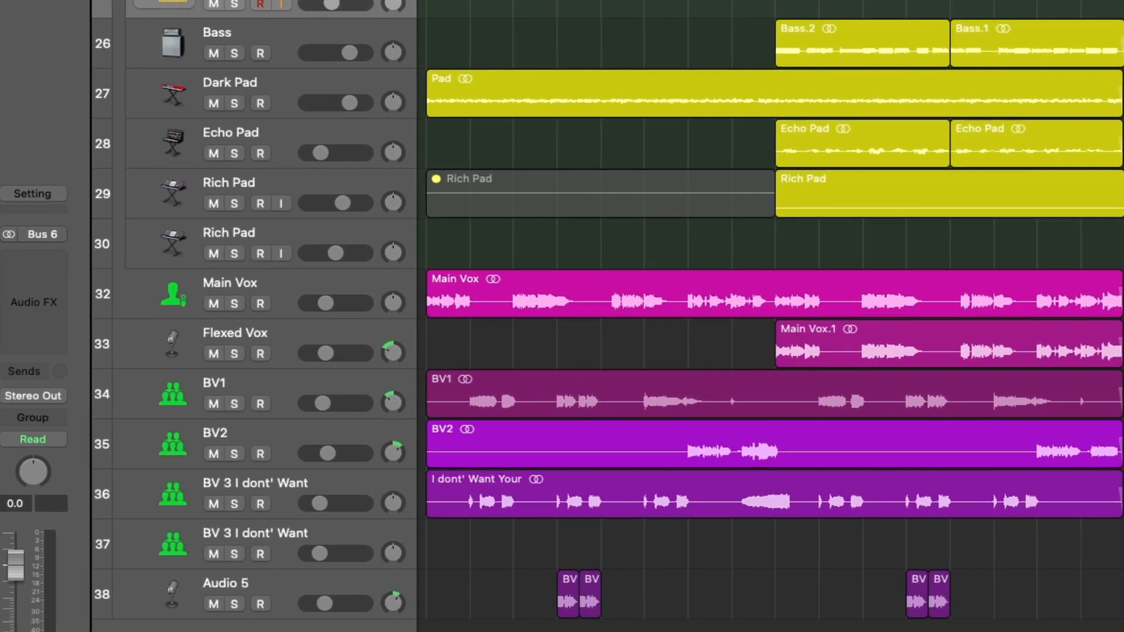
{"action": "left_click", "coordinate": [144, 2]}
Step: Go through the vocal tracks from Main Vox down to Audio 5, reviewing each channel strip's inserts and sends
{"action": "key", "text": "Down"}
{"action": "key", "text": "Down"}
{"action": "key", "text": "Down"}
{"action": "key", "text": "Down"}
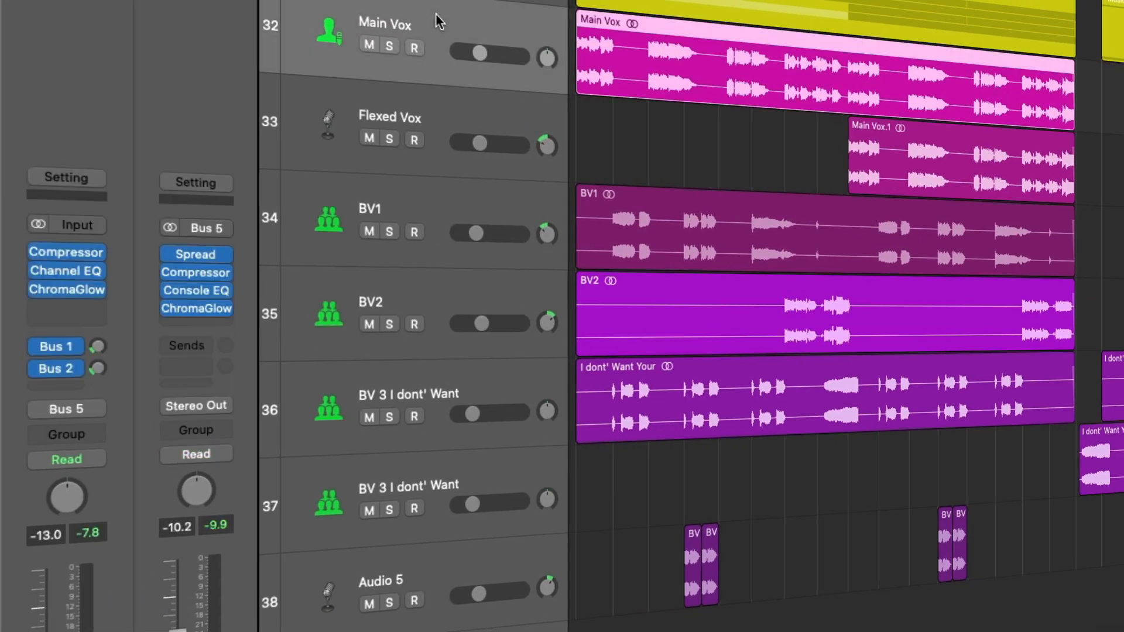
{"action": "key", "text": "Down"}
{"action": "key", "text": "Down"}
{"action": "key", "text": "Down"}
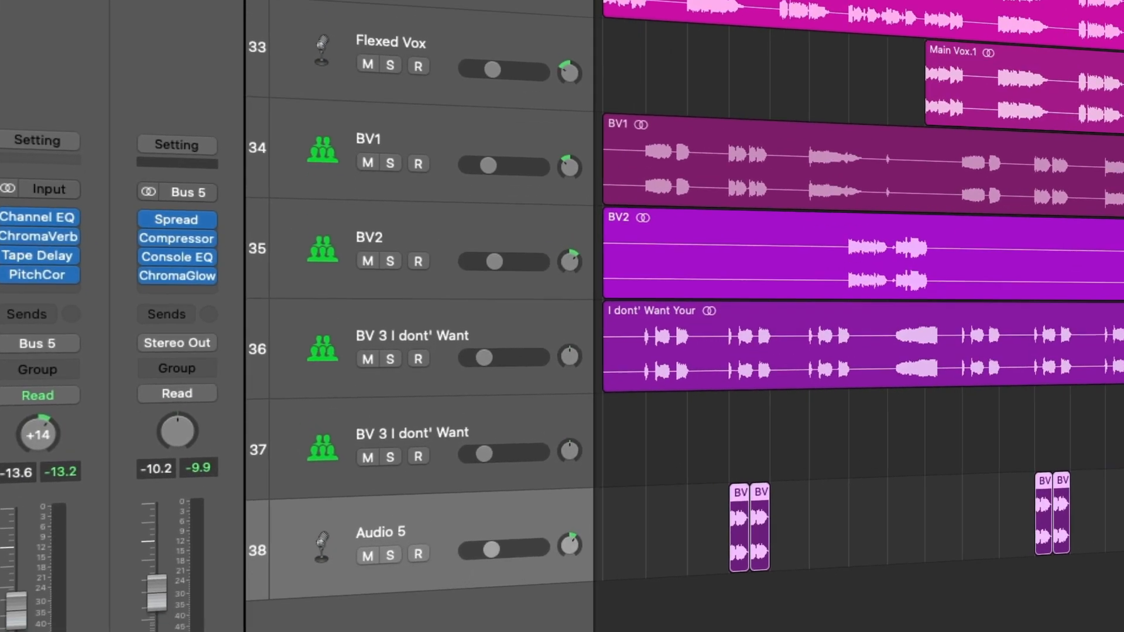
Step: Compare the channel strips from Main Vox to the second BV 3 I dont' Want track, ending back on Main Vox
{"action": "left_click", "coordinate": [436, 14]}
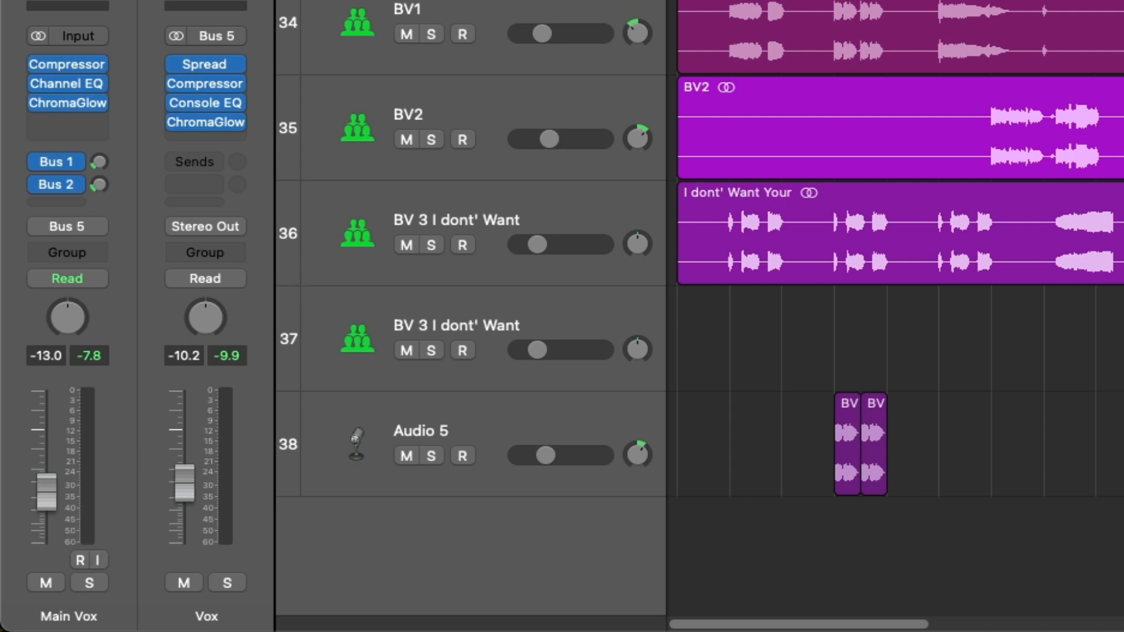
{"action": "key", "text": "Down"}
{"action": "key", "text": "Down"}
{"action": "key", "text": "Down"}
{"action": "key", "text": "Down"}
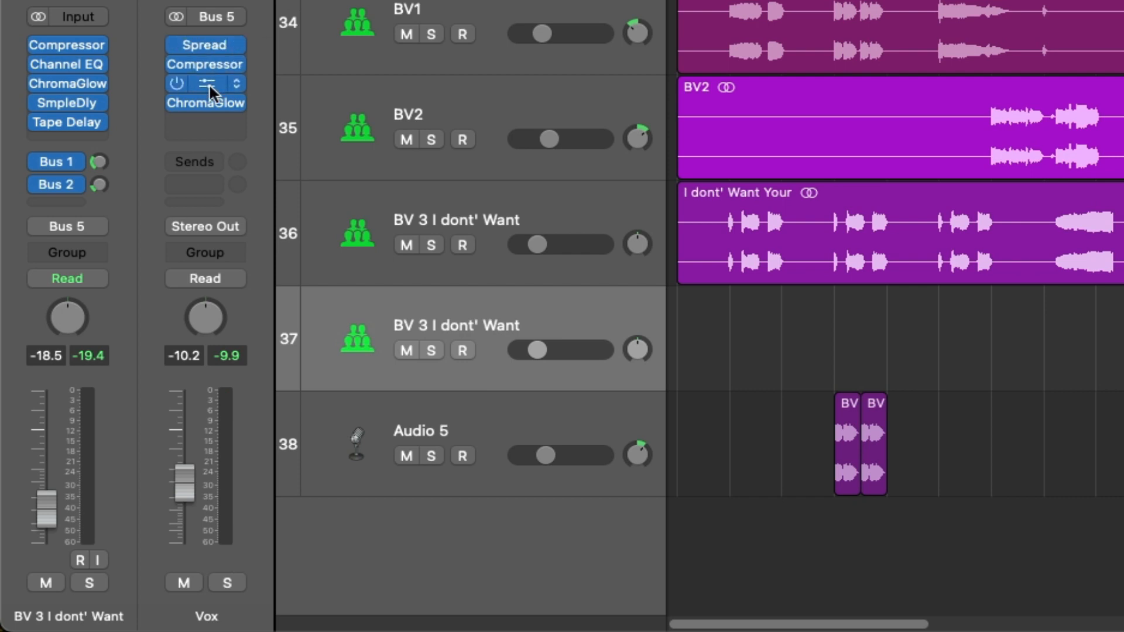
{"action": "key", "text": "Up"}
{"action": "key", "text": "Up"}
{"action": "key", "text": "Up"}
{"action": "key", "text": "Up"}
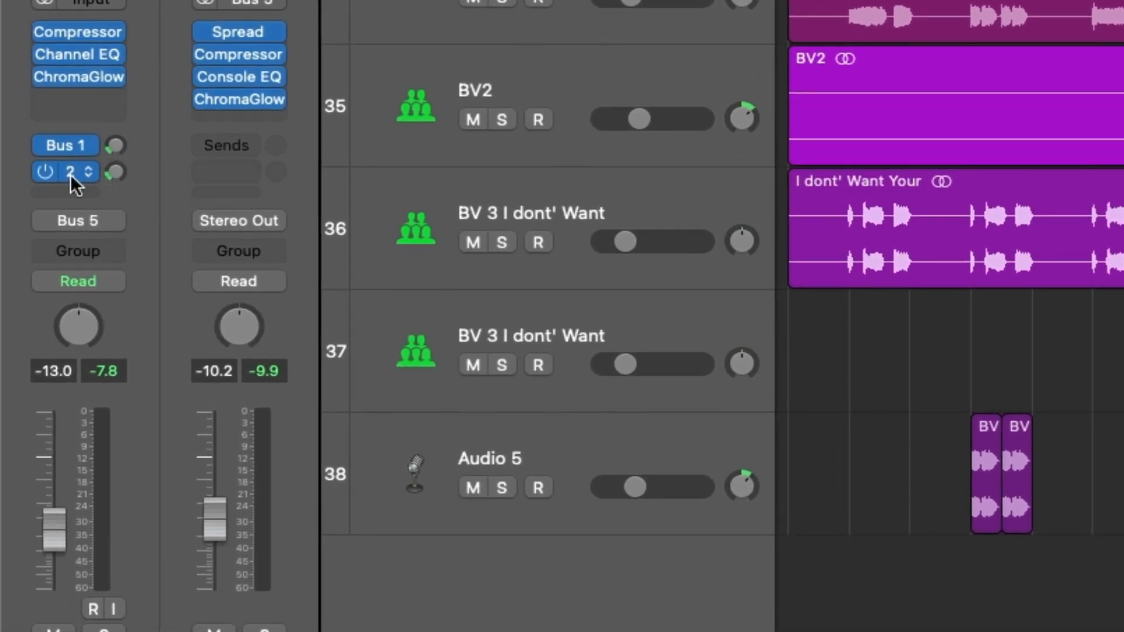
Step: Inspect the effects on Main Vox's Bus 1 and Bus 2 sends by opening ChromaVerb and Tape Delay, and close the plug-in
{"action": "left_click", "coordinate": [82, 140]}
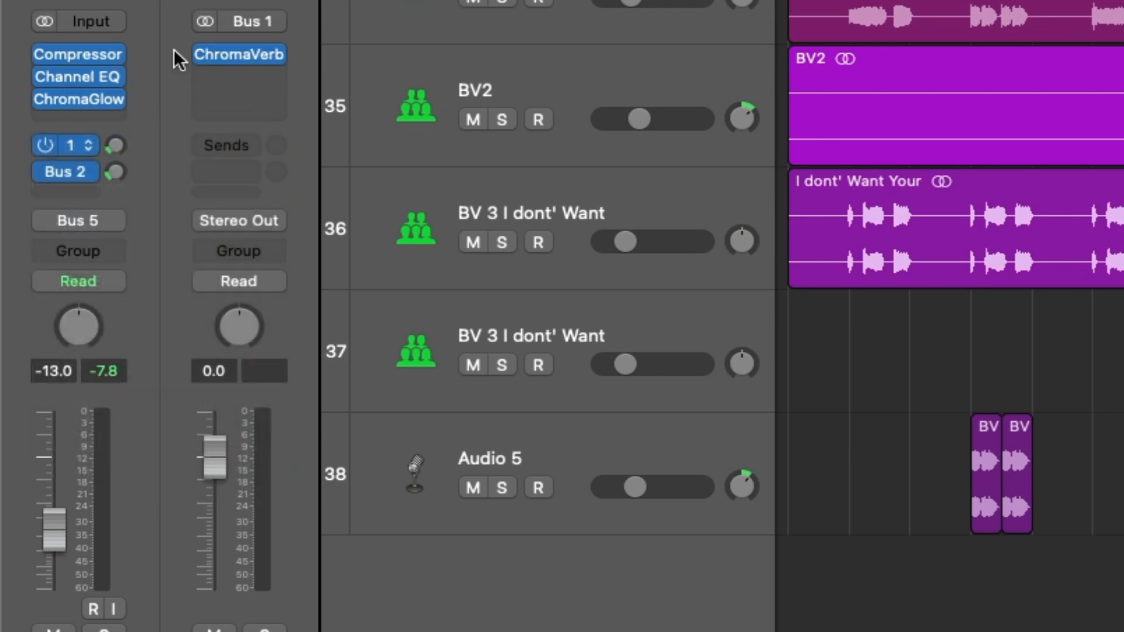
{"action": "left_click", "coordinate": [240, 52]}
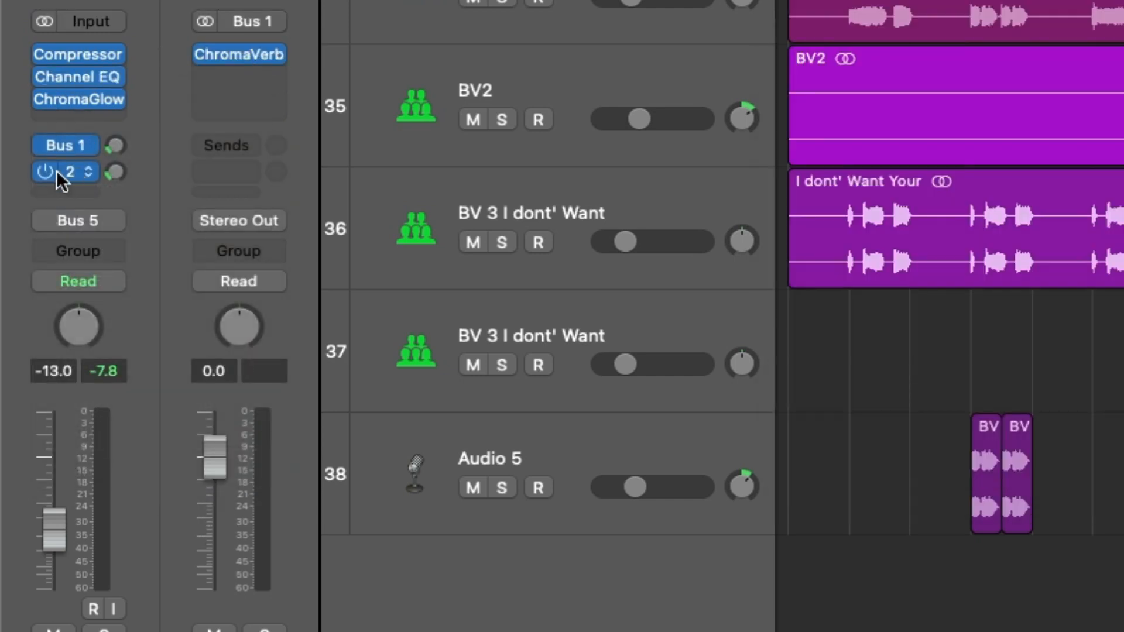
{"action": "left_click", "coordinate": [68, 174]}
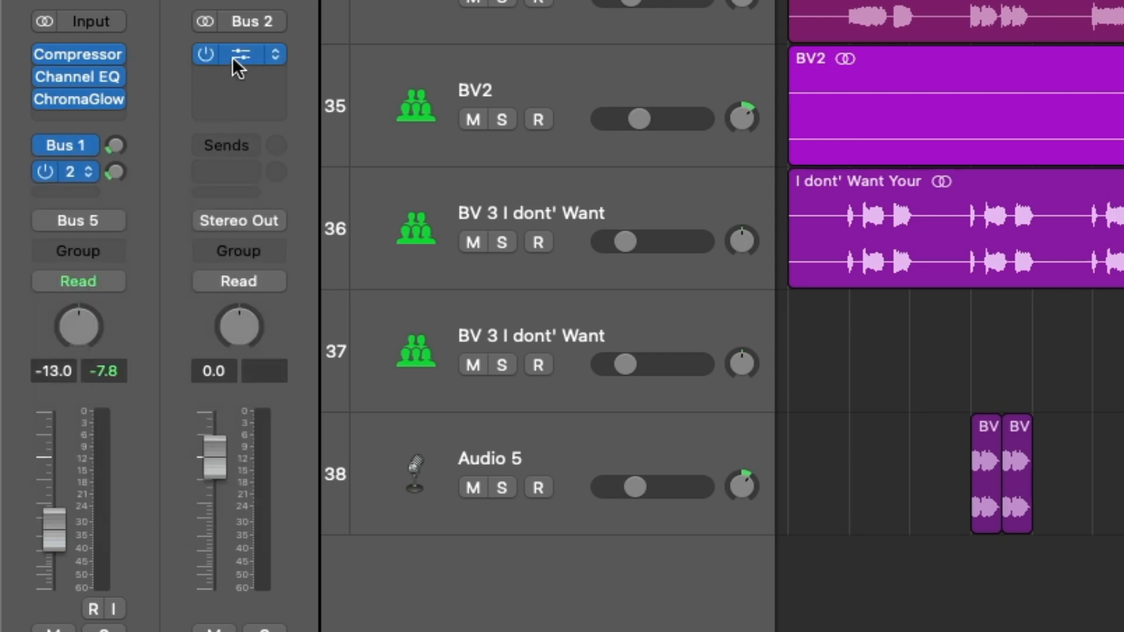
{"action": "left_click", "coordinate": [234, 57]}
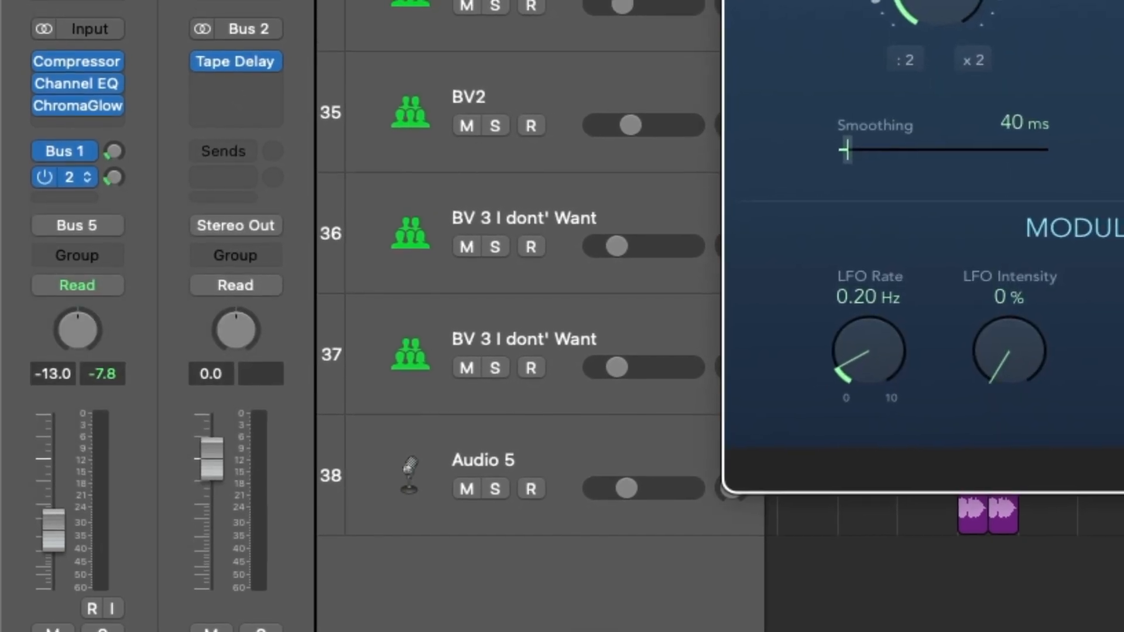
{"action": "key", "text": "super+w"}
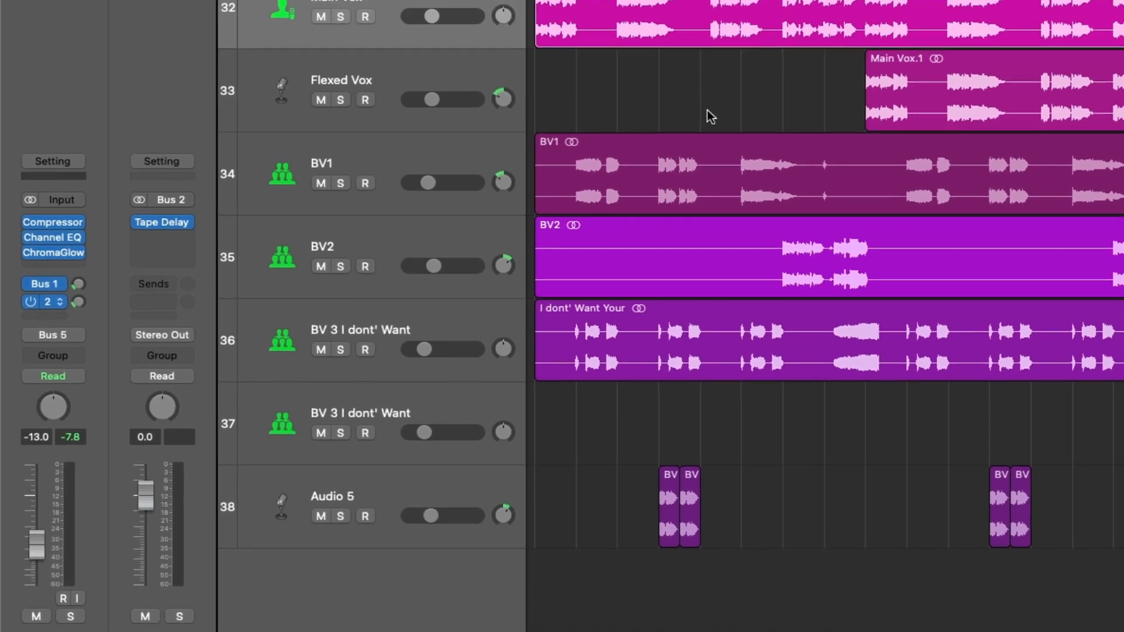
Step: Review the channel strips of BV1, BV2 and the first BV 3 I dont' Want track, and reselect Main Vox
{"action": "left_click", "coordinate": [374, 186]}
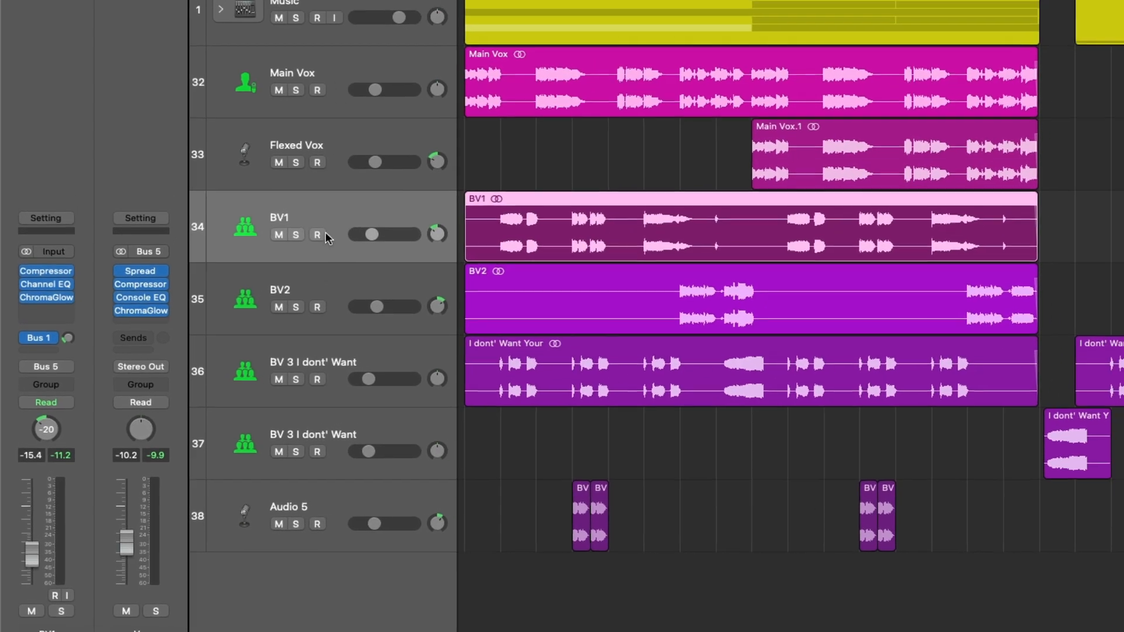
{"action": "left_click", "coordinate": [330, 295]}
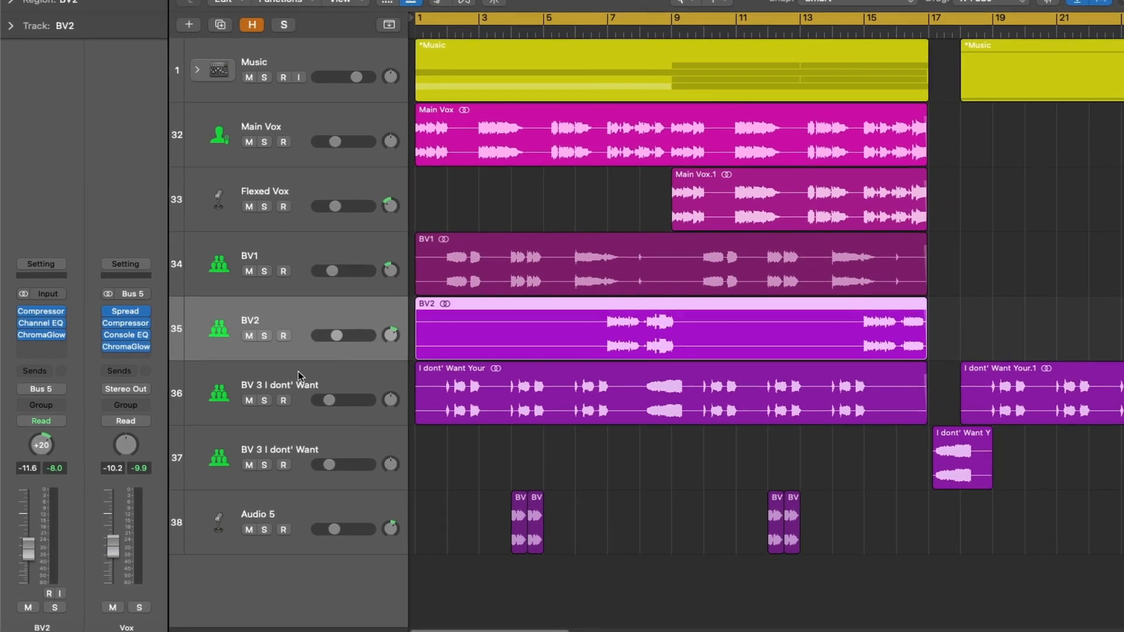
{"action": "left_click", "coordinate": [294, 376]}
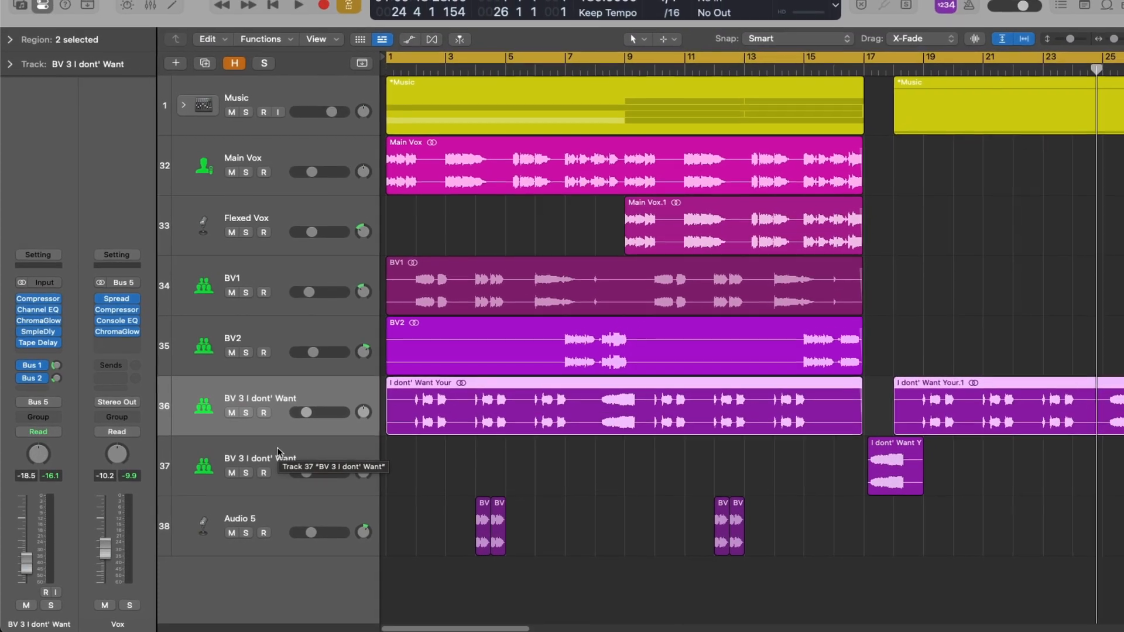
{"action": "left_click", "coordinate": [526, 158]}
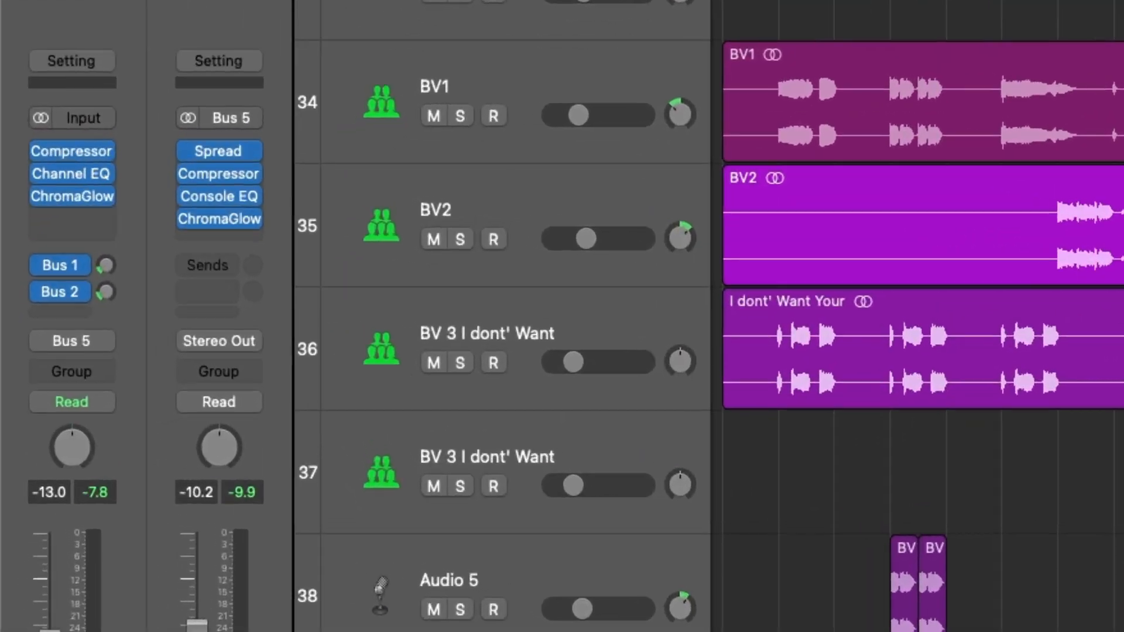
Step: Solo Main Vox and bypass all its inserts and sends, along with the inserts on the Vox bus
{"action": "key", "text": "s"}
{"action": "mouse_move", "coordinate": [22, 315]}
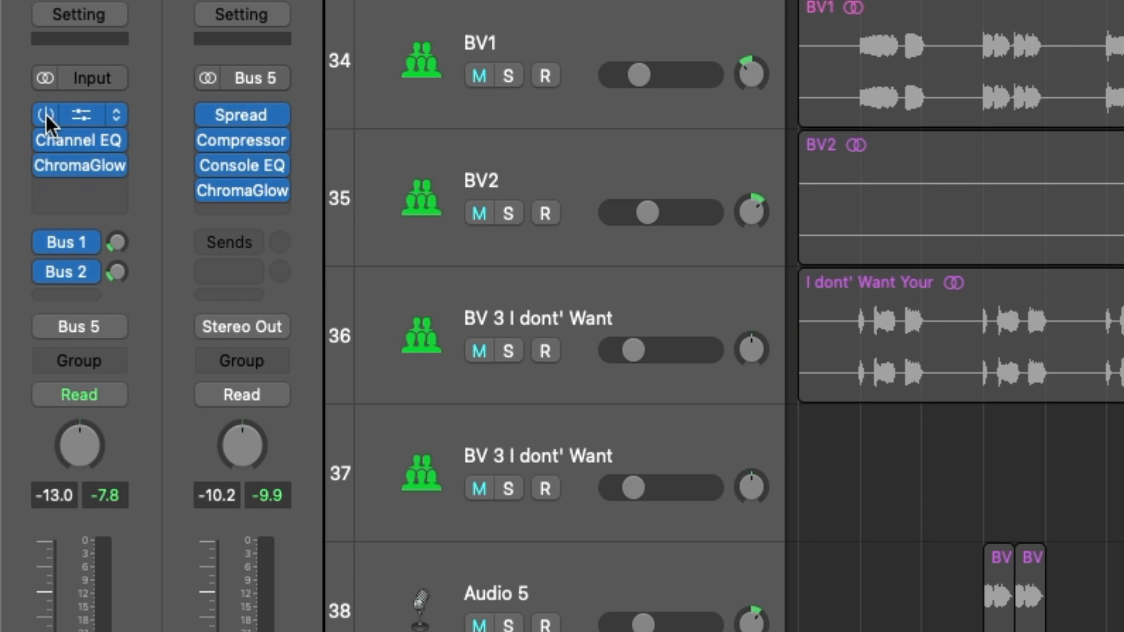
{"action": "left_click", "coordinate": [46, 114]}
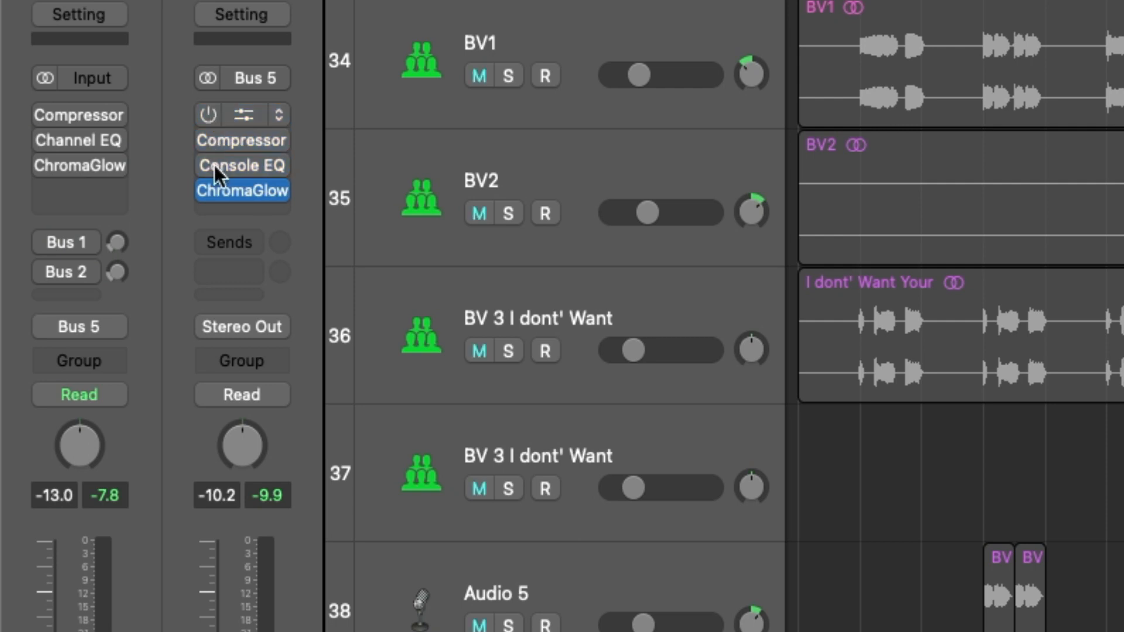
{"action": "left_click_drag", "start_coordinate": [215, 165], "coordinate": [212, 197]}
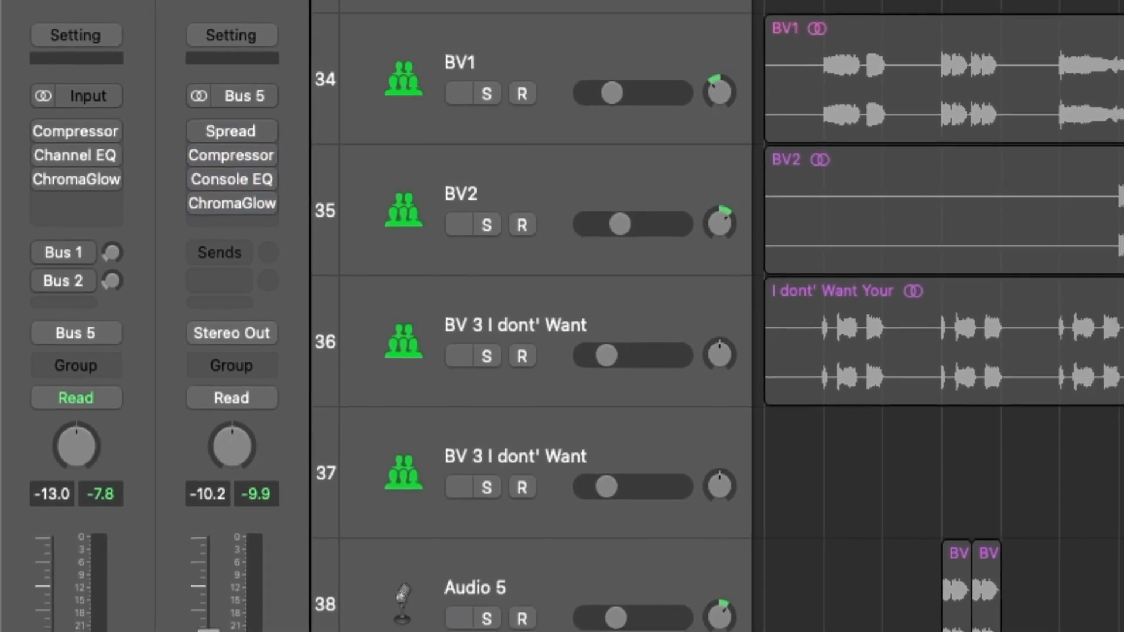
Step: Audition the soloed Main Vox with only its Compressor switched on, using the Studio Vocal preset
{"action": "key", "text": "space"}
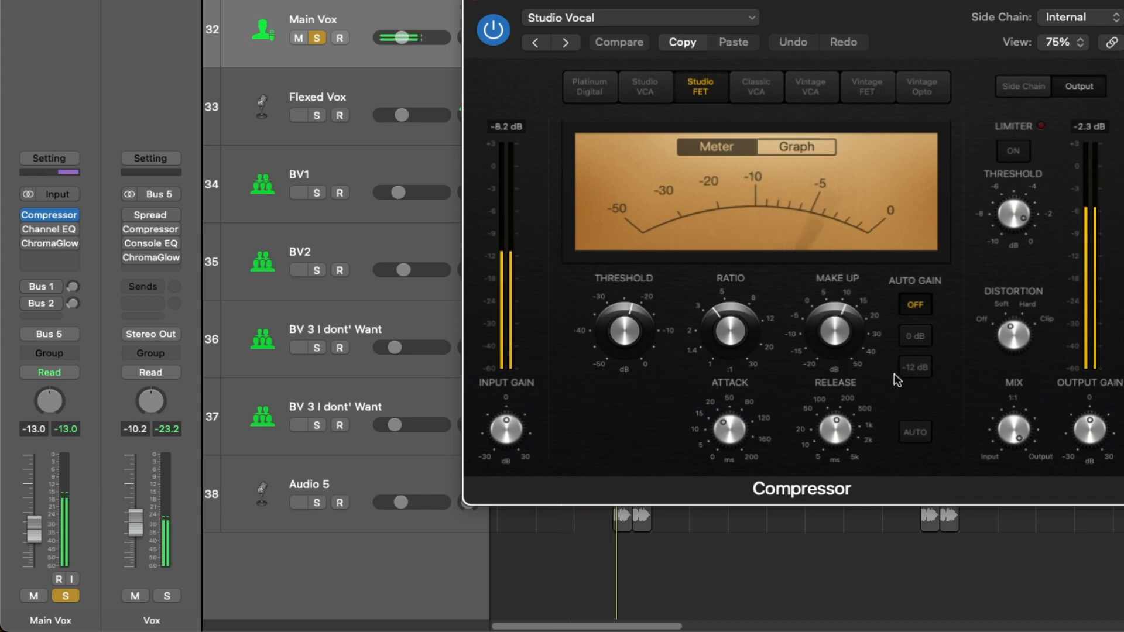
{"action": "key", "text": "space"}
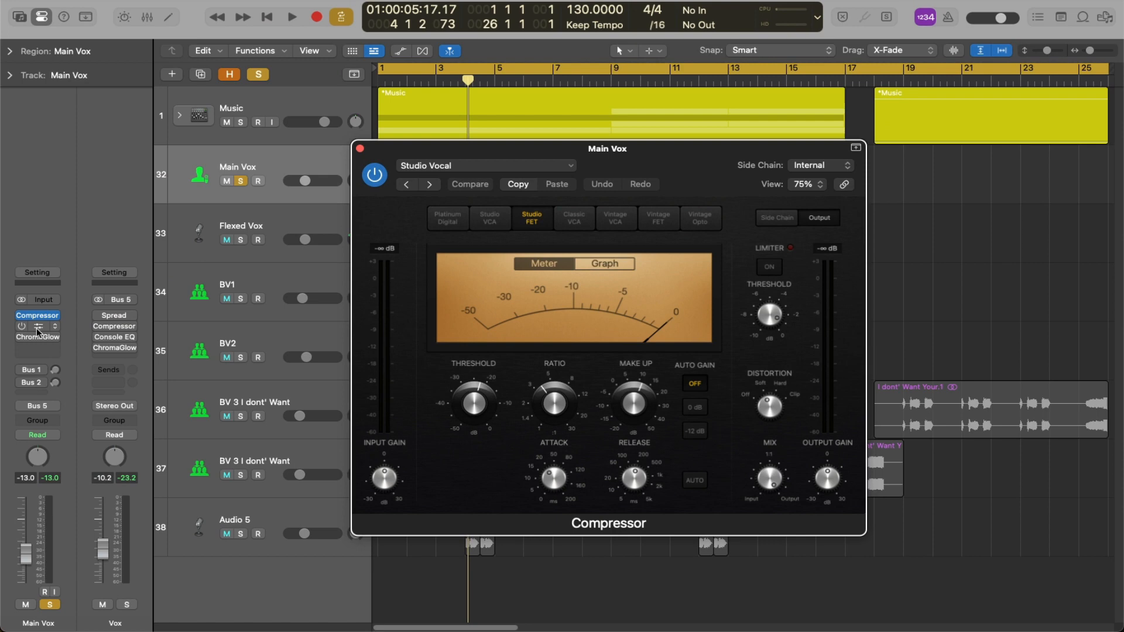
Step: Open Main Vox's Channel EQ, look through the Voice presets while keeping Male Vox 01, and audition the vocal with the EQ on
{"action": "left_click", "coordinate": [36, 332]}
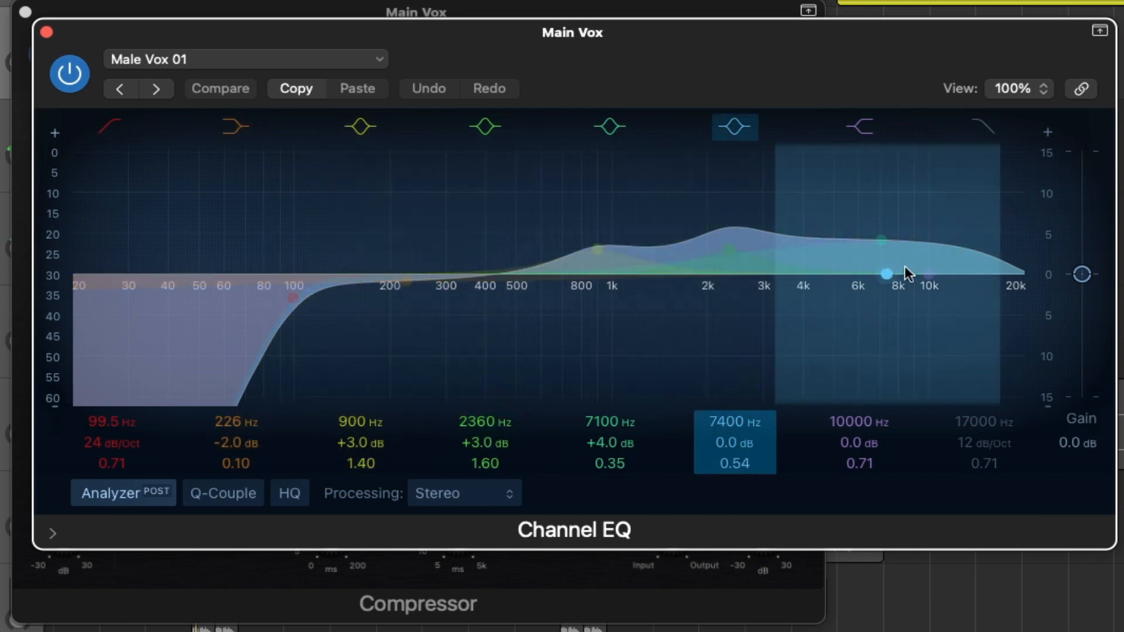
{"action": "left_click", "coordinate": [228, 57]}
{"action": "mouse_move", "coordinate": [239, 562]}
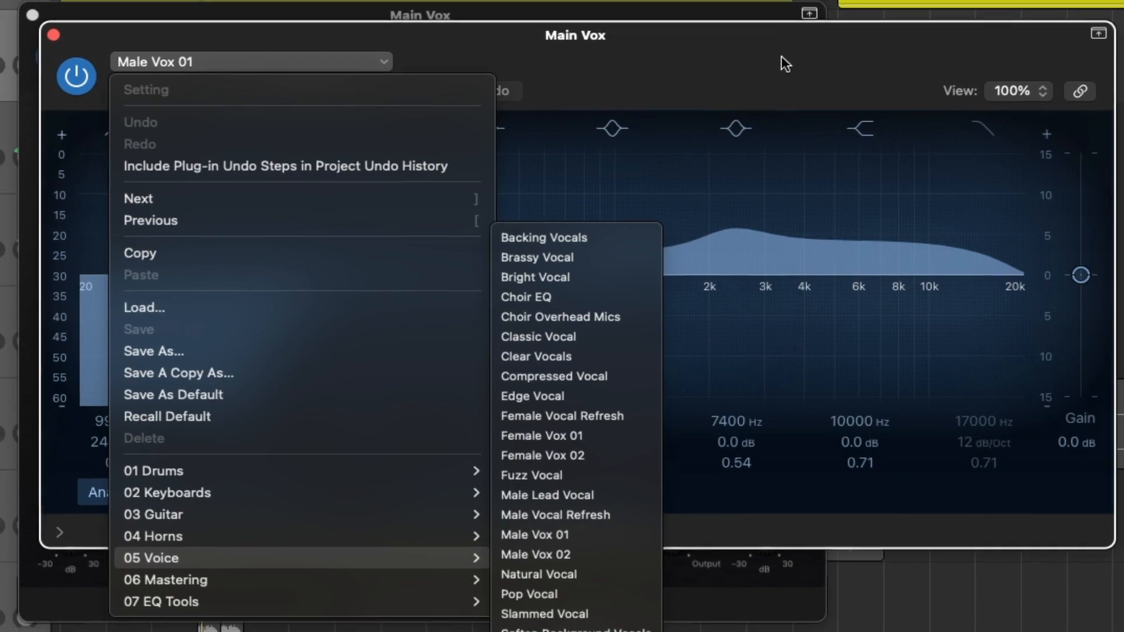
{"action": "left_click", "coordinate": [780, 56]}
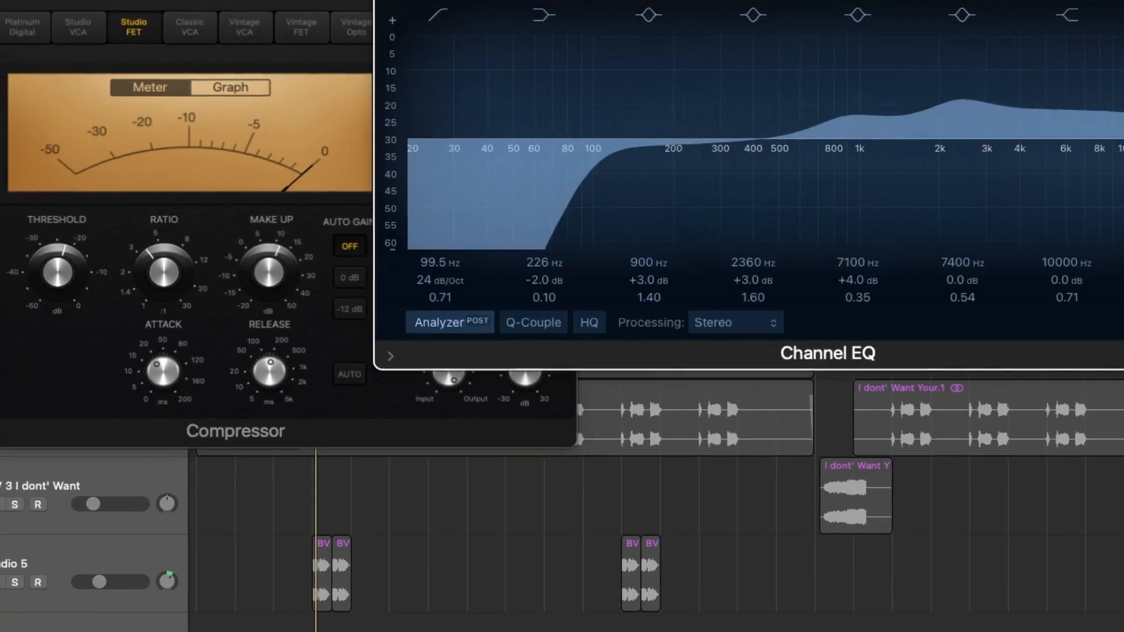
{"action": "key", "text": "space"}
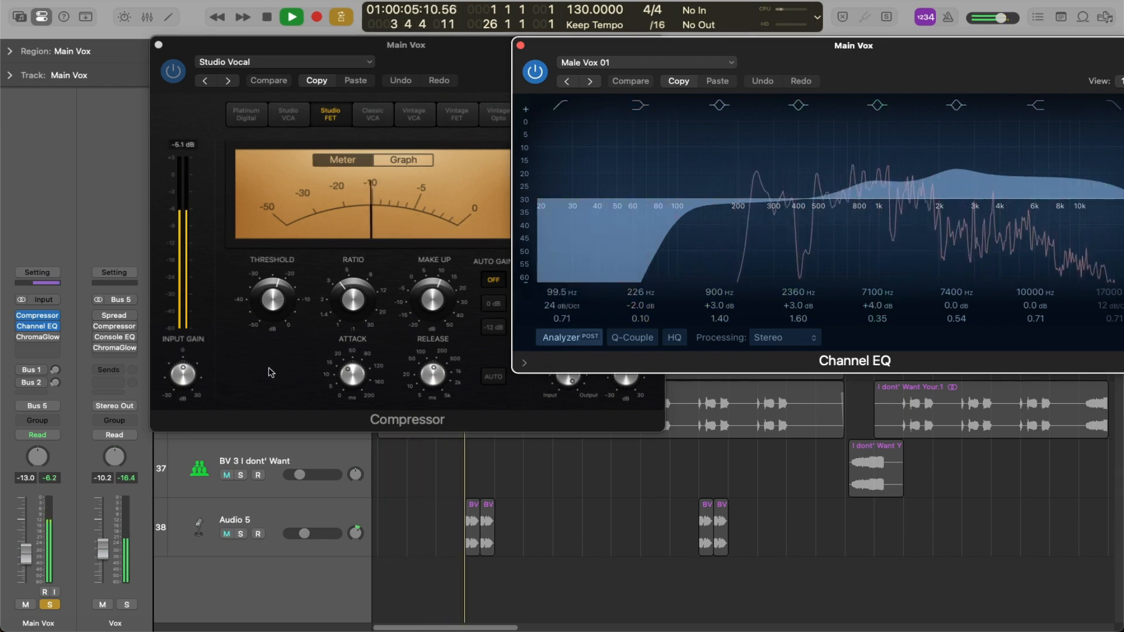
{"action": "key", "text": "space"}
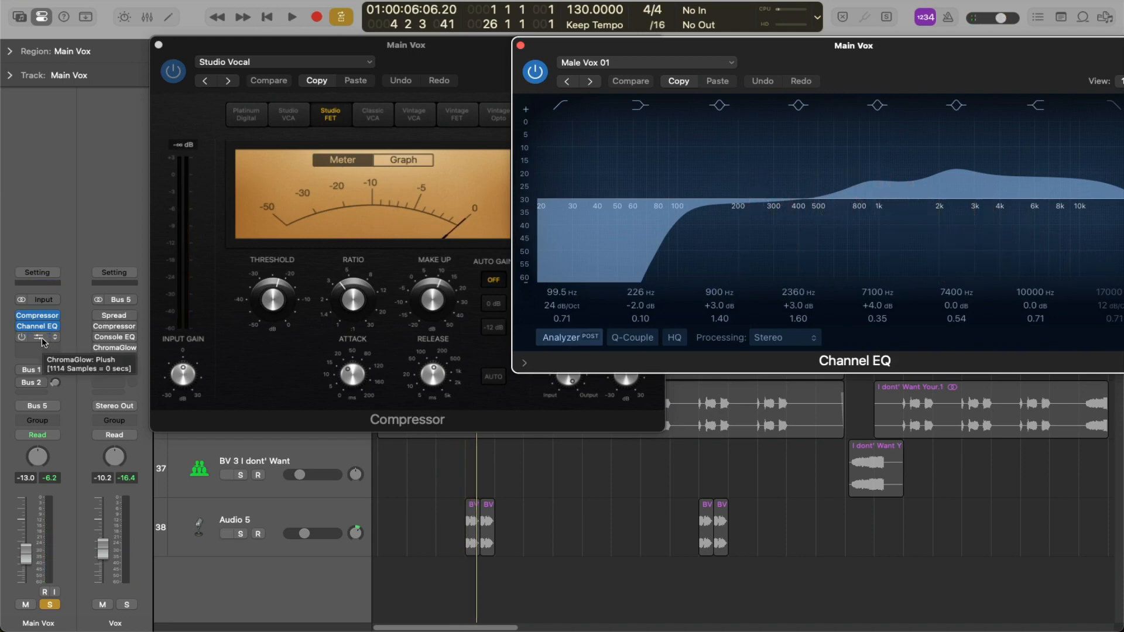
Step: Open ChromaGlow on Main Vox, look through its models and preset categories, and choose the Vocal preset Plush
{"action": "left_click", "coordinate": [41, 338]}
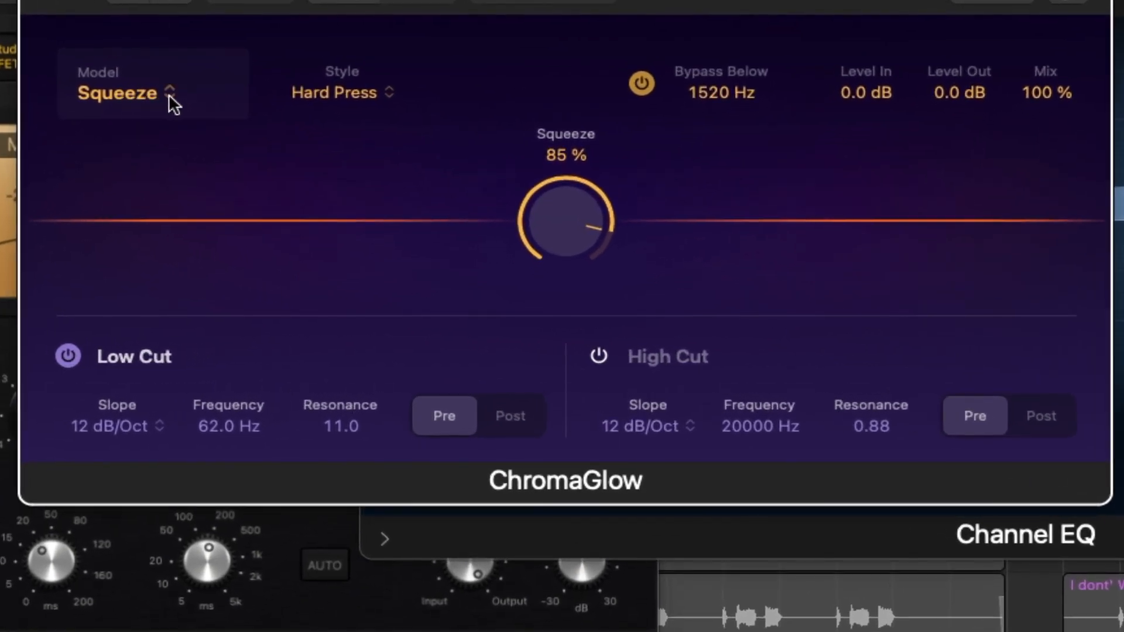
{"action": "left_click", "coordinate": [169, 94]}
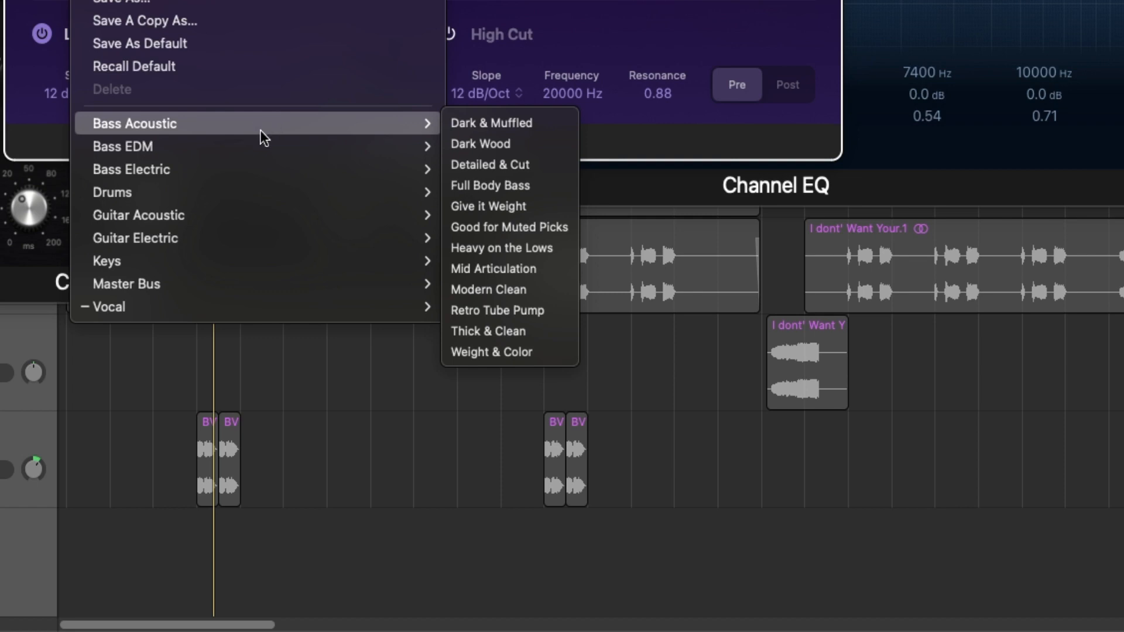
{"action": "mouse_move", "coordinate": [261, 170]}
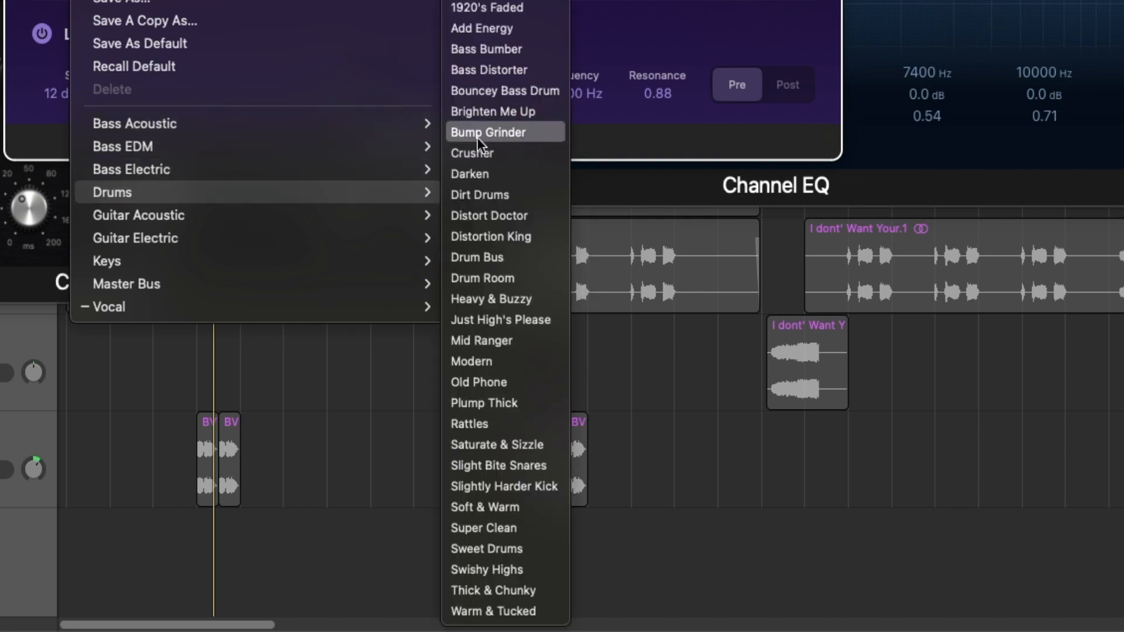
{"action": "mouse_move", "coordinate": [229, 309]}
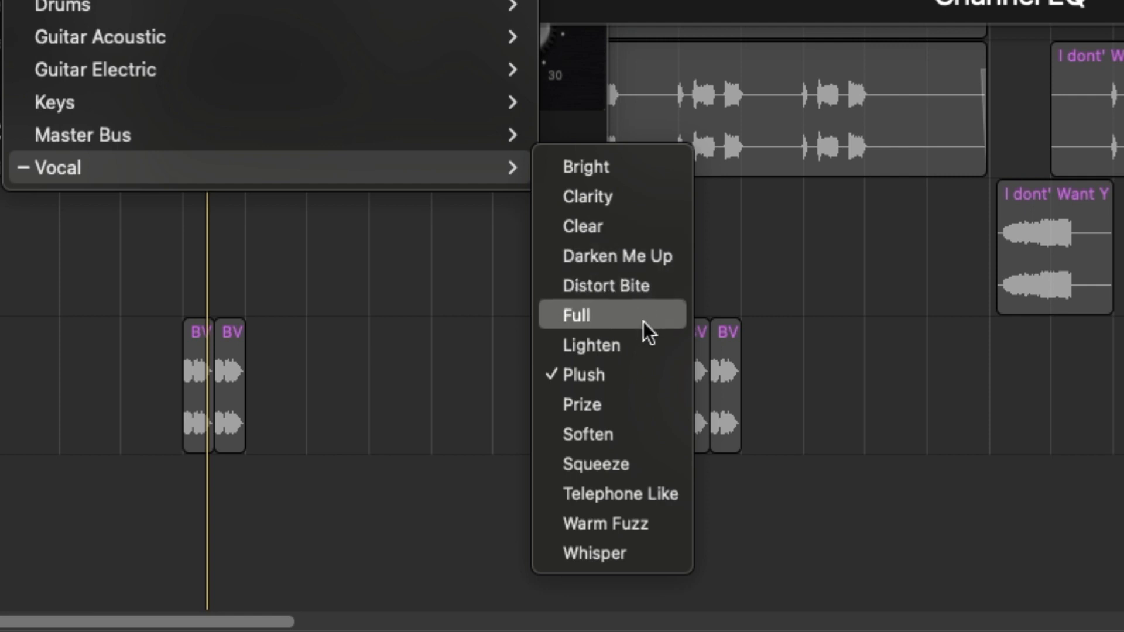
{"action": "left_click", "coordinate": [640, 375]}
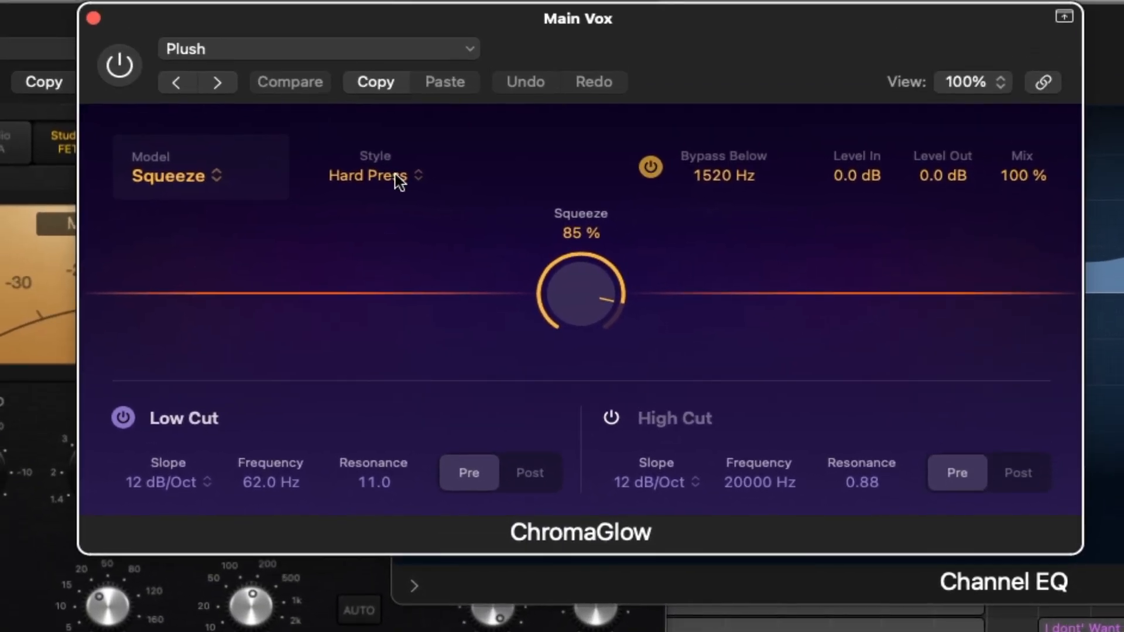
Step: View ChromaGlow's Style options while keeping Hard Press, and try its Low Cut switch
{"action": "left_click", "coordinate": [398, 176]}
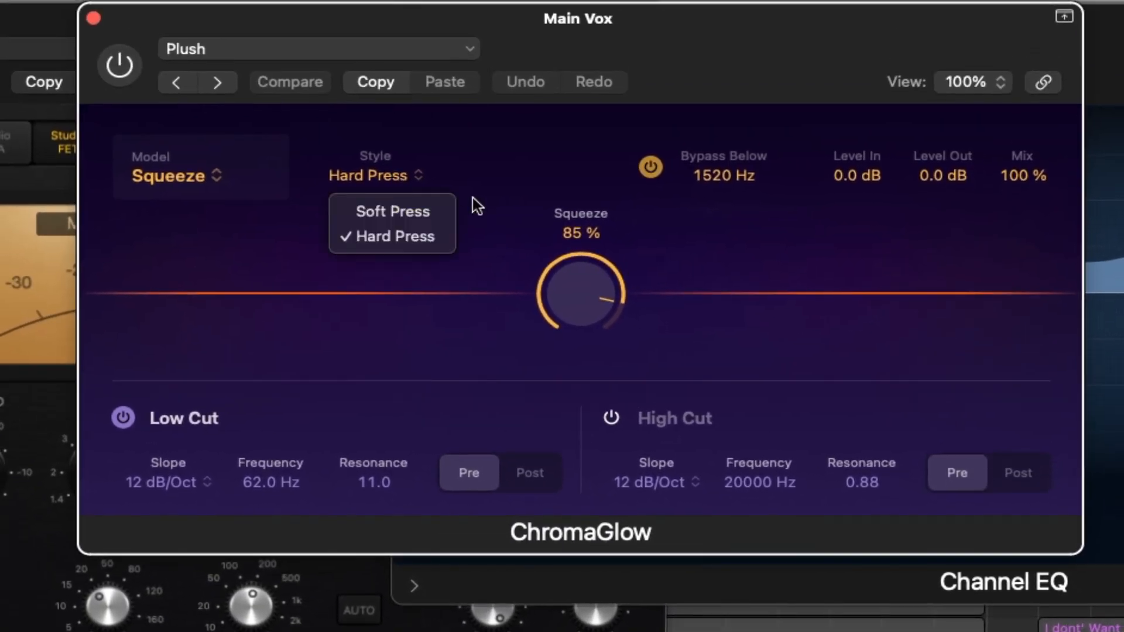
{"action": "left_click", "coordinate": [485, 205]}
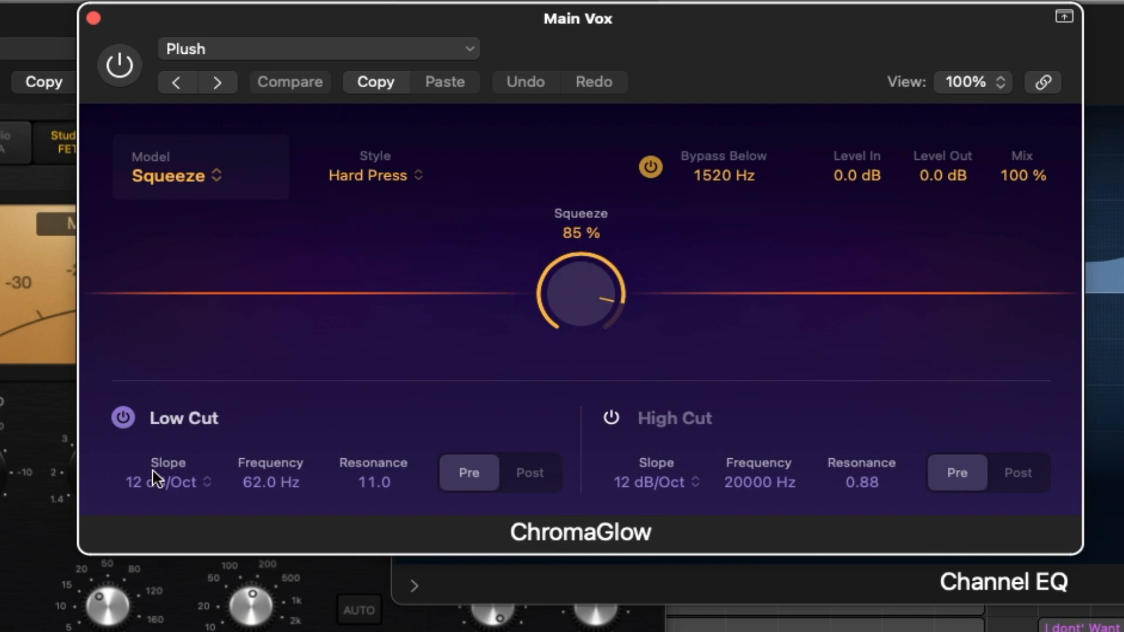
{"action": "left_click", "coordinate": [124, 418]}
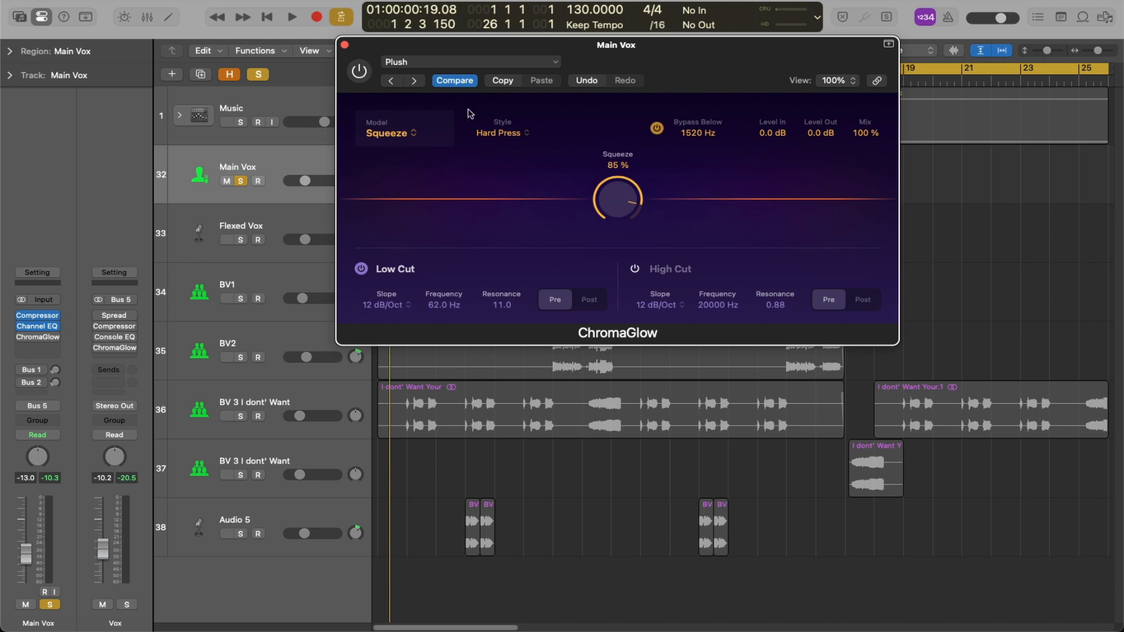
Step: Audition Main Vox with ChromaGlow switched on and look through its Vocal presets while keeping Plush
{"action": "key", "text": "space"}
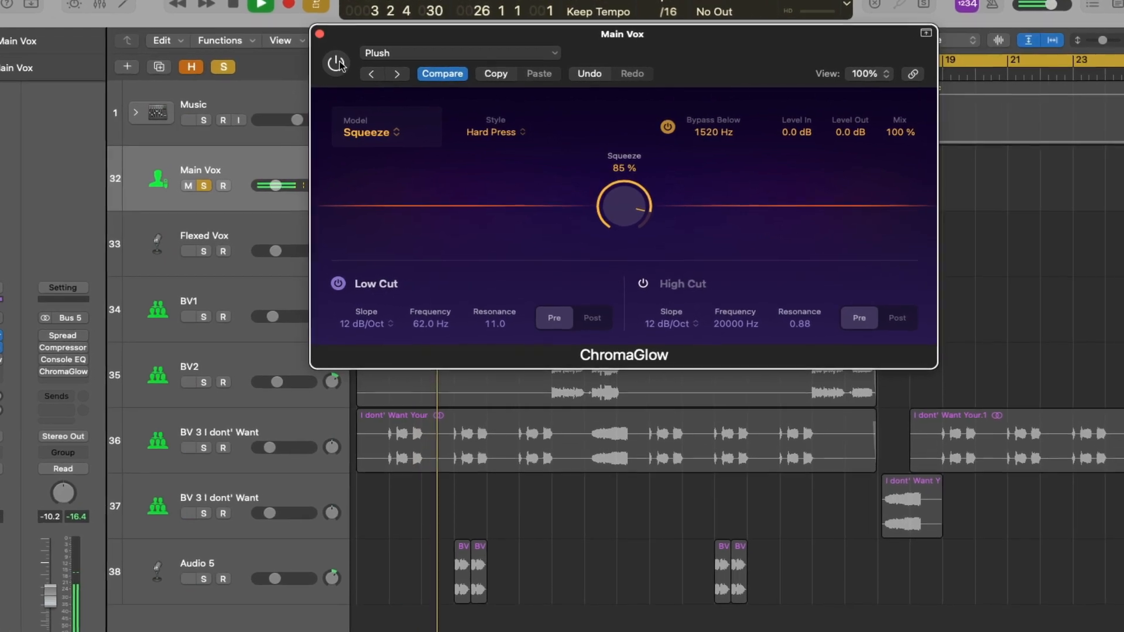
{"action": "left_click", "coordinate": [327, 60]}
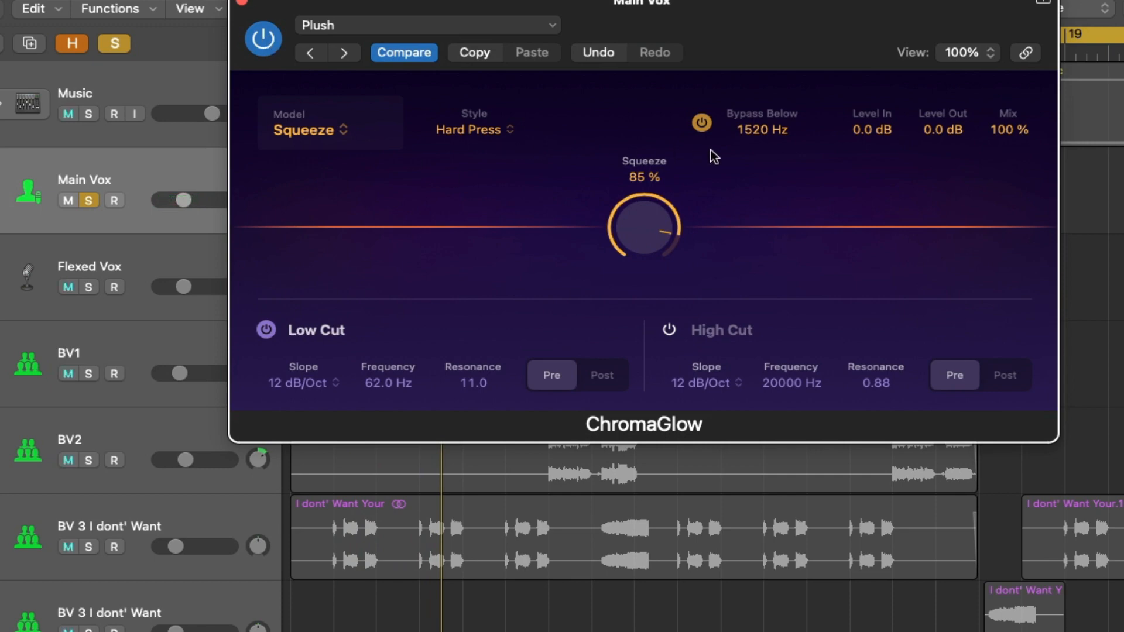
{"action": "left_click", "coordinate": [421, 25]}
{"action": "mouse_move", "coordinate": [461, 579]}
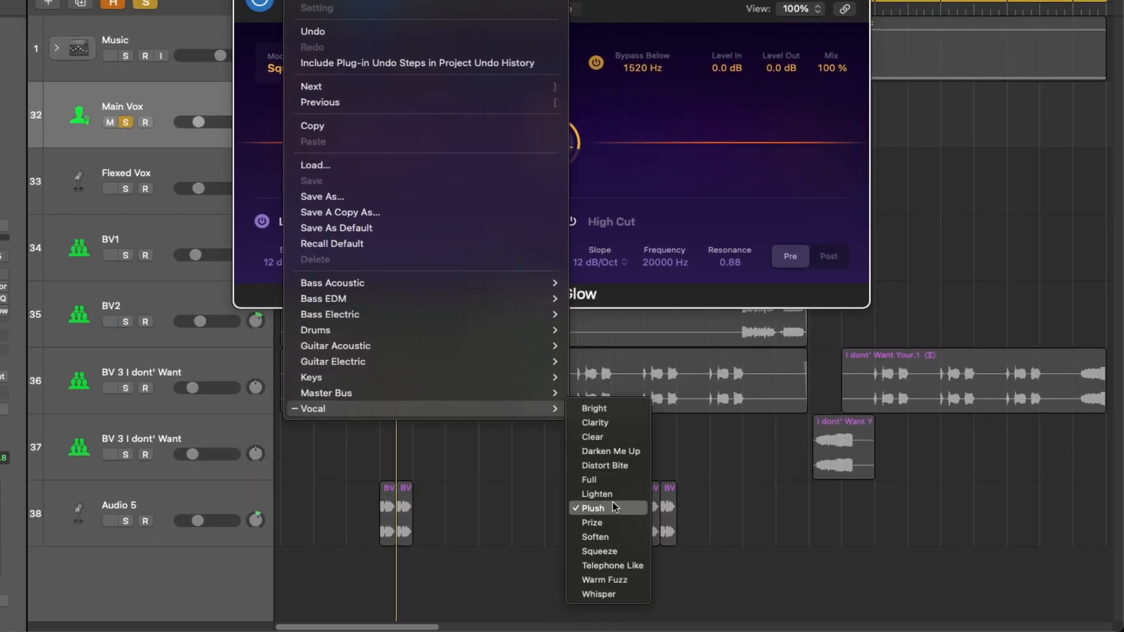
{"action": "left_click", "coordinate": [744, 224]}
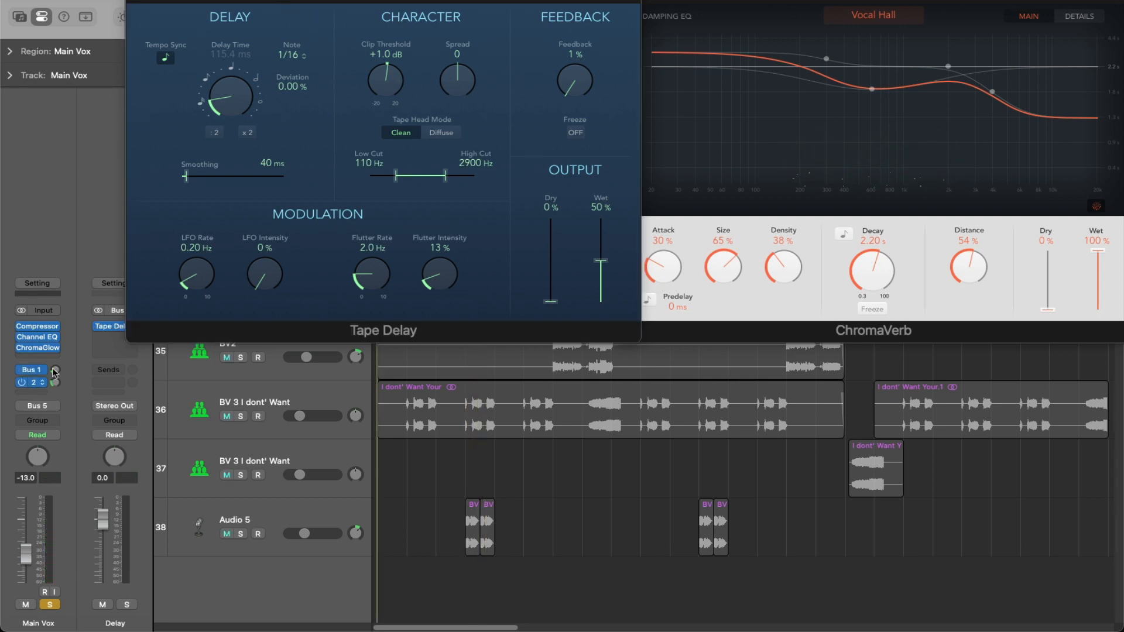
Step: Audition Main Vox with its sends feeding the Tape Delay and ChromaVerb effects
{"action": "key", "text": "space"}
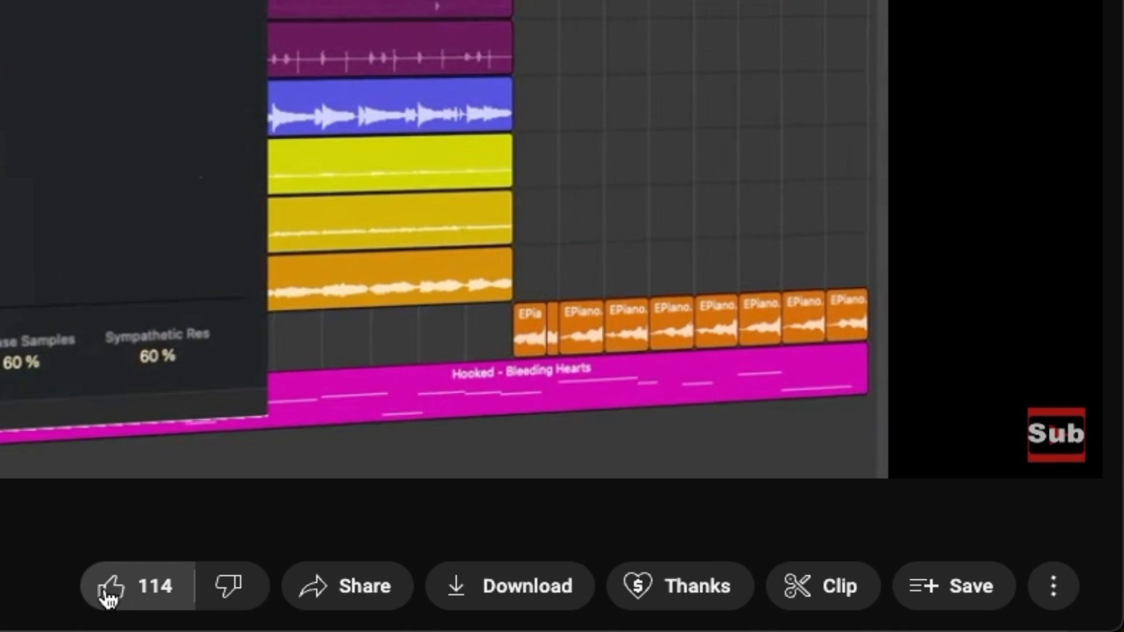
Step: Switch to YouTube, like the video "Mastering the Logic Pro 11 Session Keyboard Player", and view its share options
{"action": "left_click", "coordinate": [109, 595]}
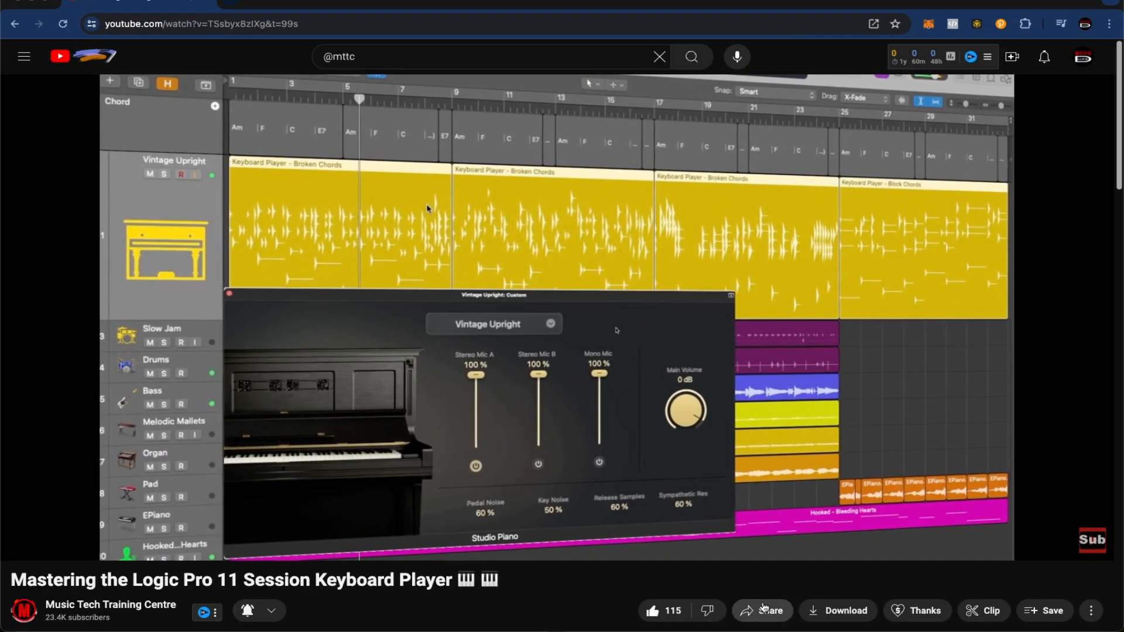
{"action": "left_click", "coordinate": [686, 606]}
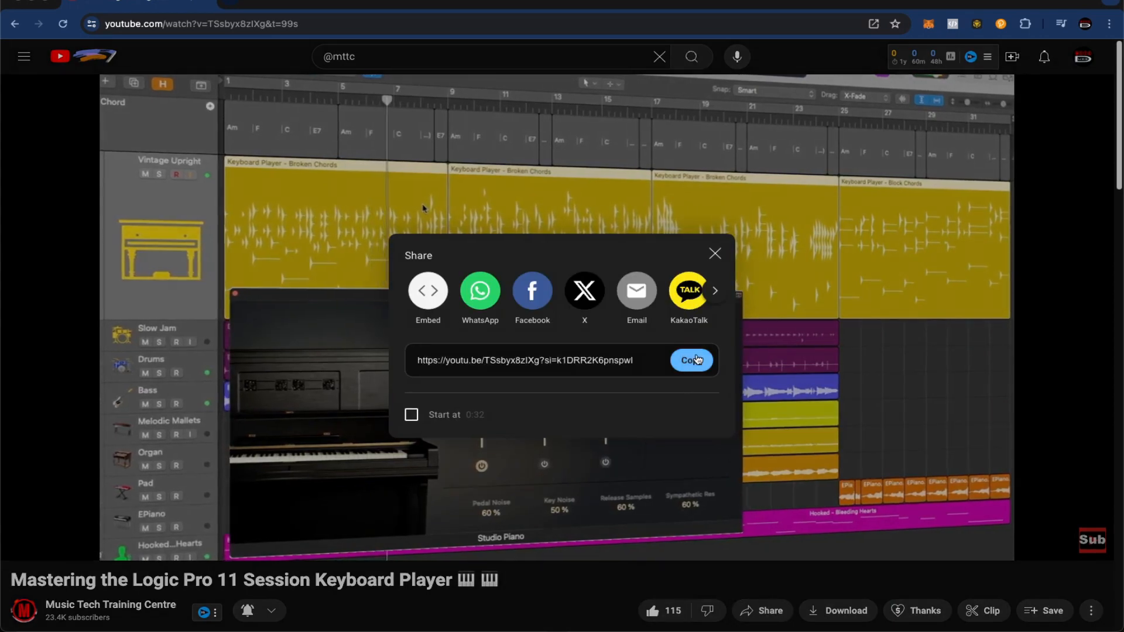
{"action": "left_click", "coordinate": [715, 253]}
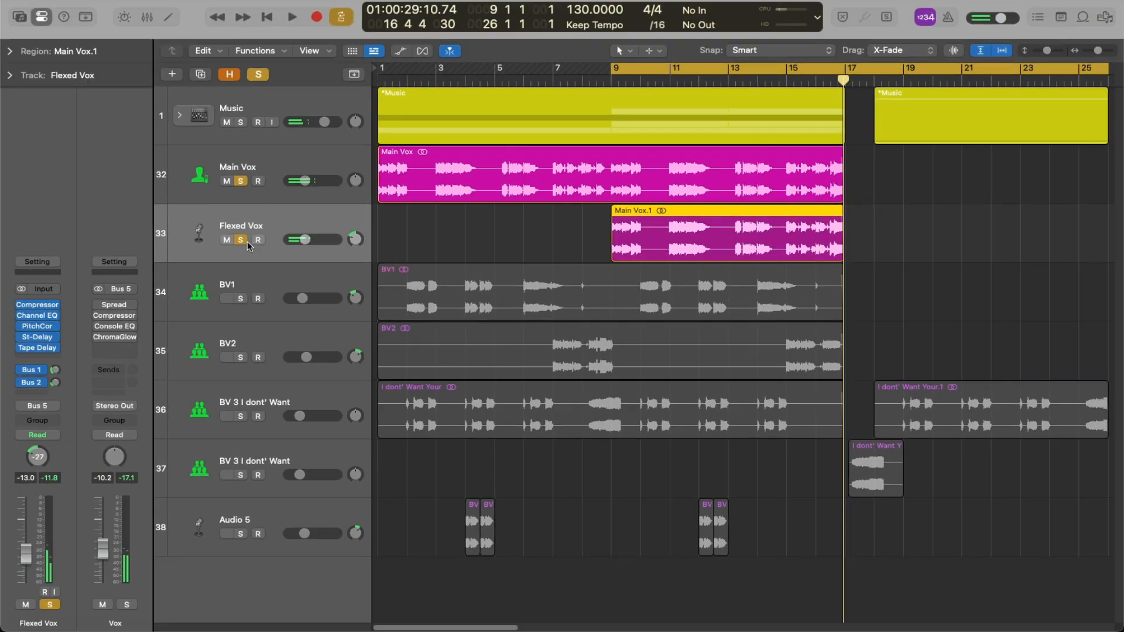
Step: Create a duplicate of the Main Vox track and copy the Main Vox region onto it
{"action": "left_click", "coordinate": [281, 160]}
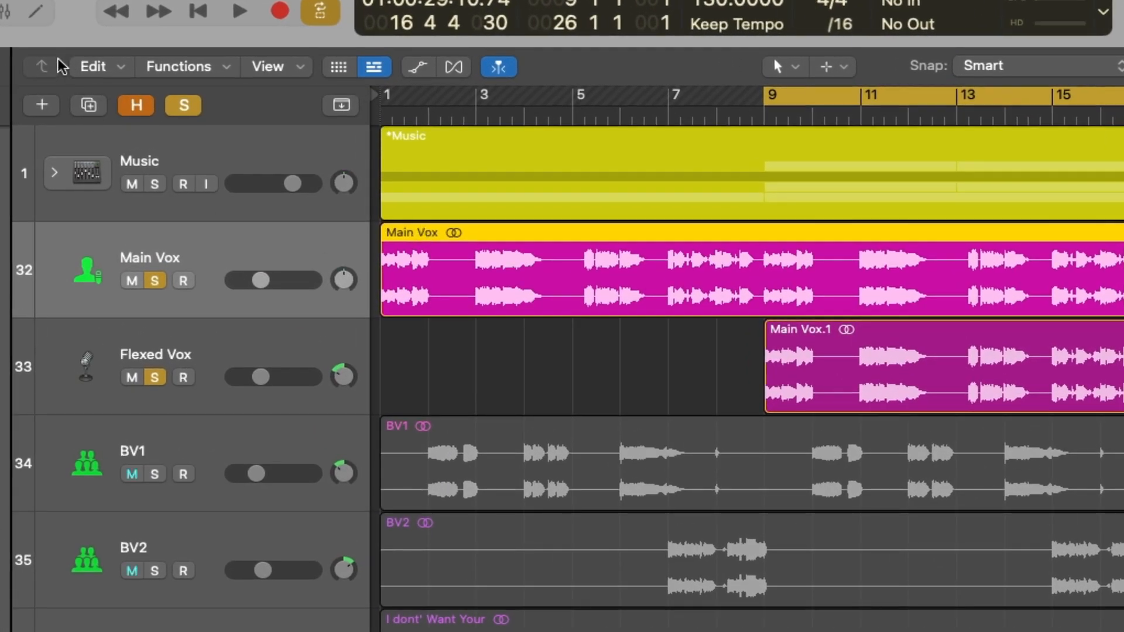
{"action": "left_click", "coordinate": [87, 105]}
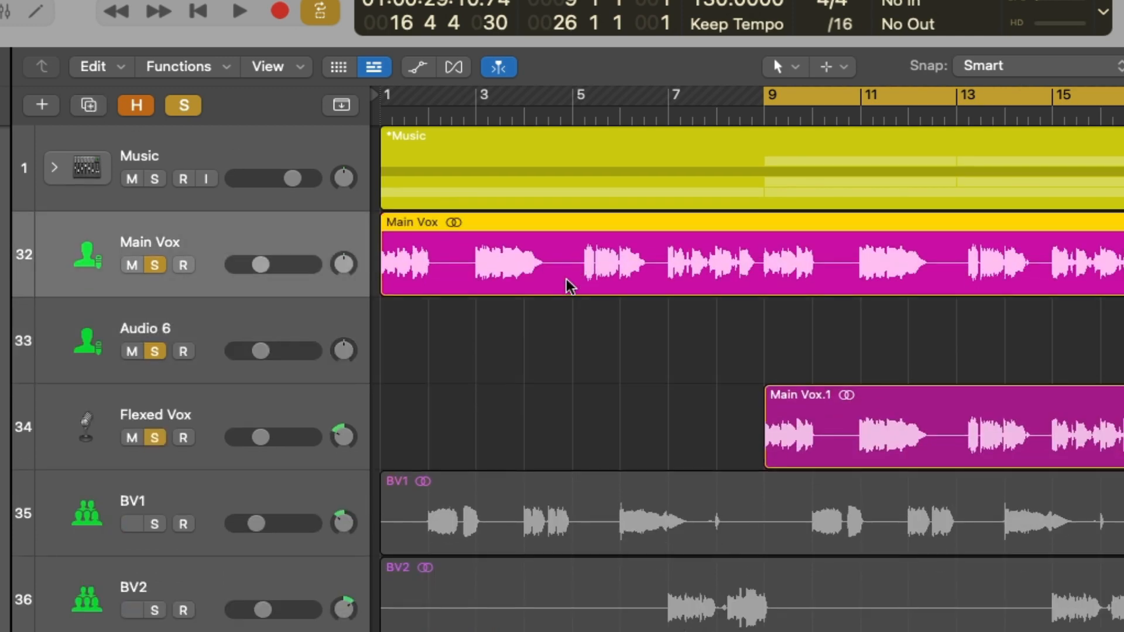
{"action": "left_click_drag", "start_coordinate": [567, 285], "coordinate": [580, 336]}
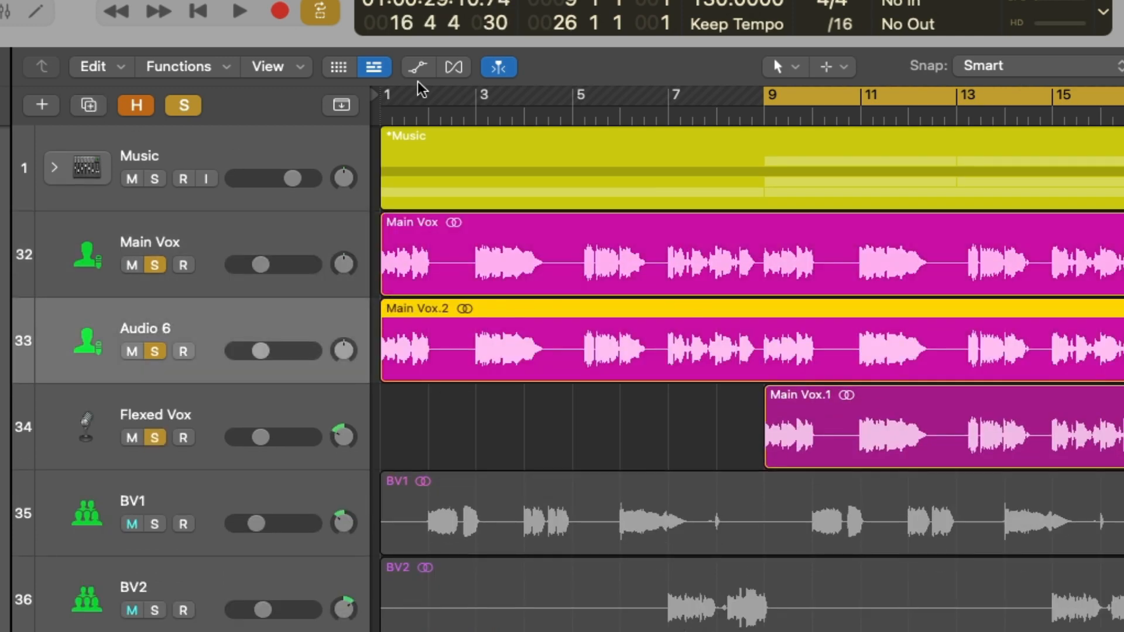
Step: Enable Flex Pitch on the duplicated Audio 6 track and trim the start of its region to bar 9
{"action": "left_click", "coordinate": [453, 68]}
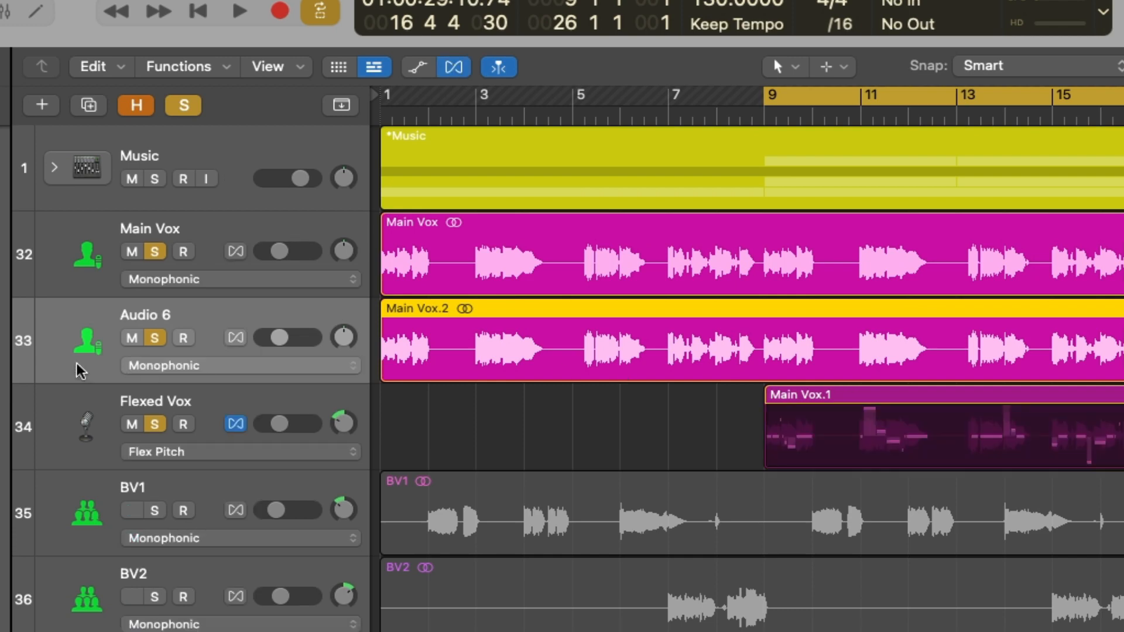
{"action": "left_click", "coordinate": [236, 366]}
{"action": "left_click", "coordinate": [231, 301]}
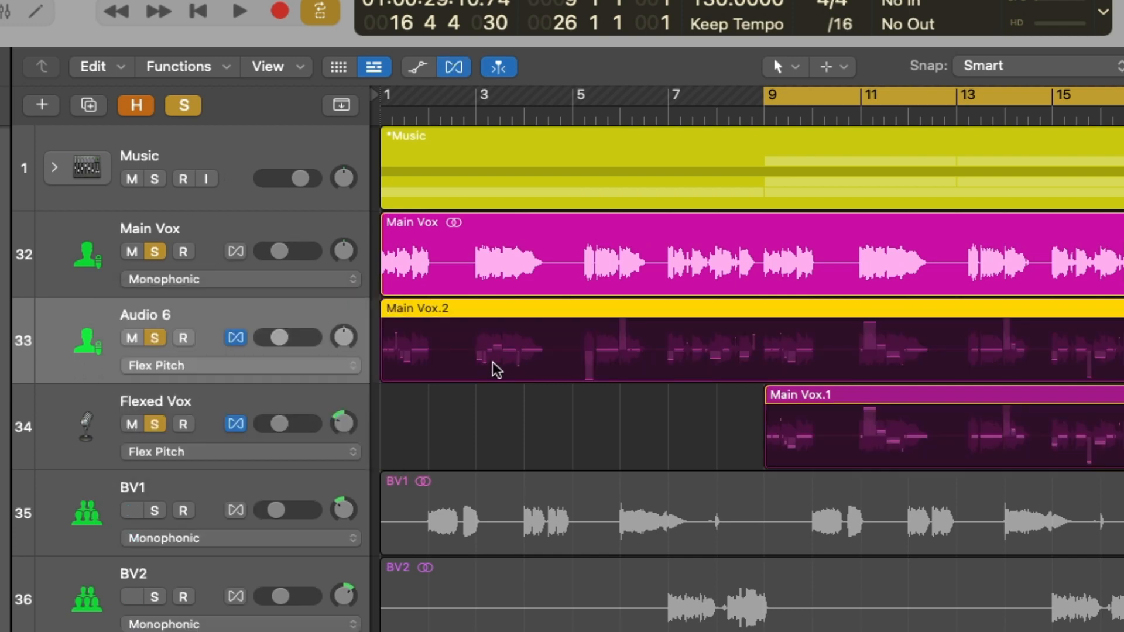
{"action": "left_click_drag", "start_coordinate": [387, 375], "coordinate": [769, 383]}
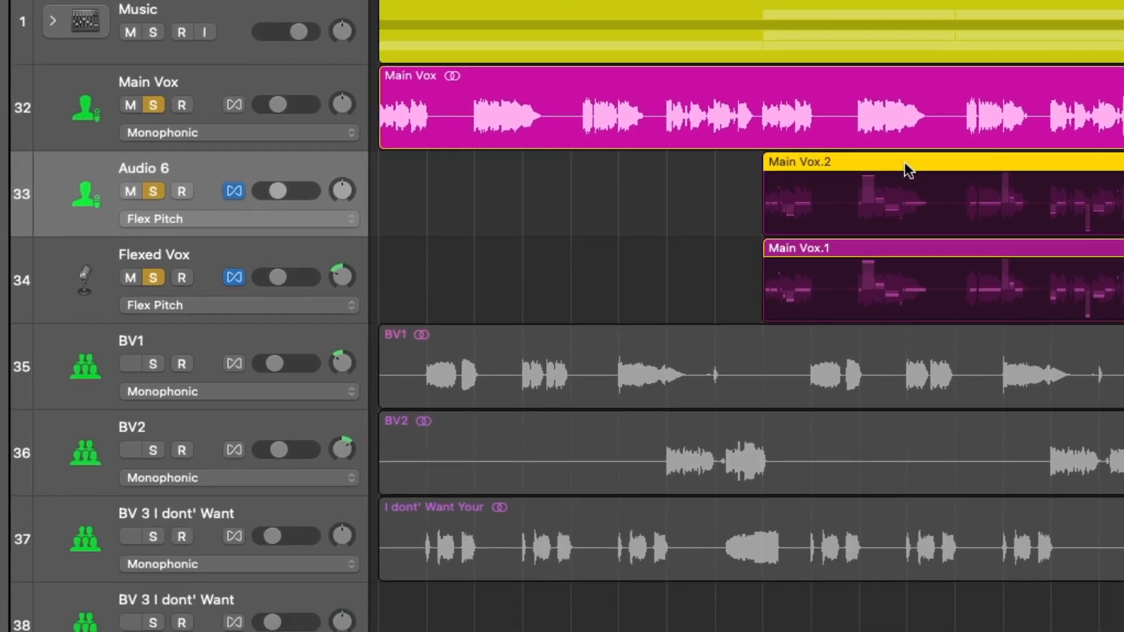
Step: Open the Main Vox.2 region for Flex Pitch editing and raise all its notes together, moving the first note to D#3
{"action": "double_click", "coordinate": [907, 313]}
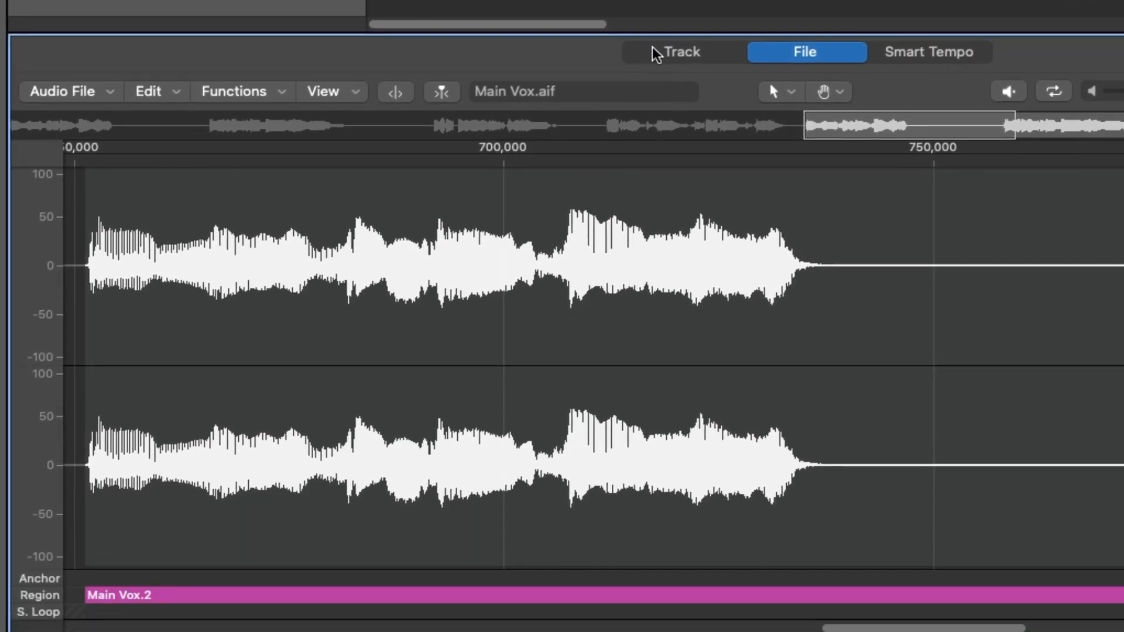
{"action": "left_click", "coordinate": [679, 48]}
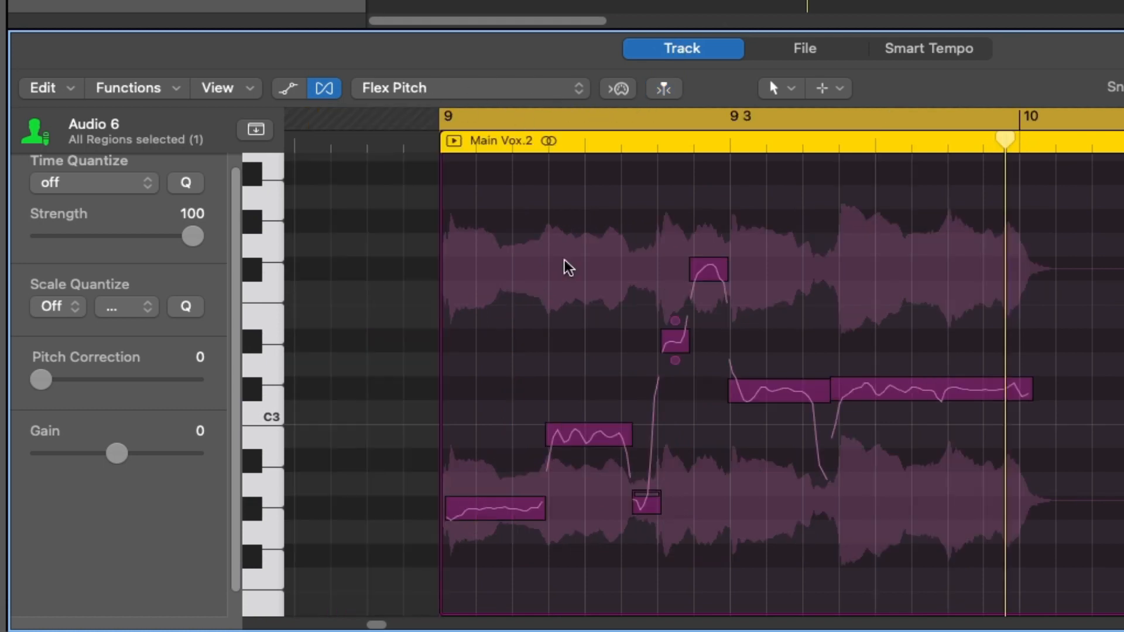
{"action": "key", "text": "super+a"}
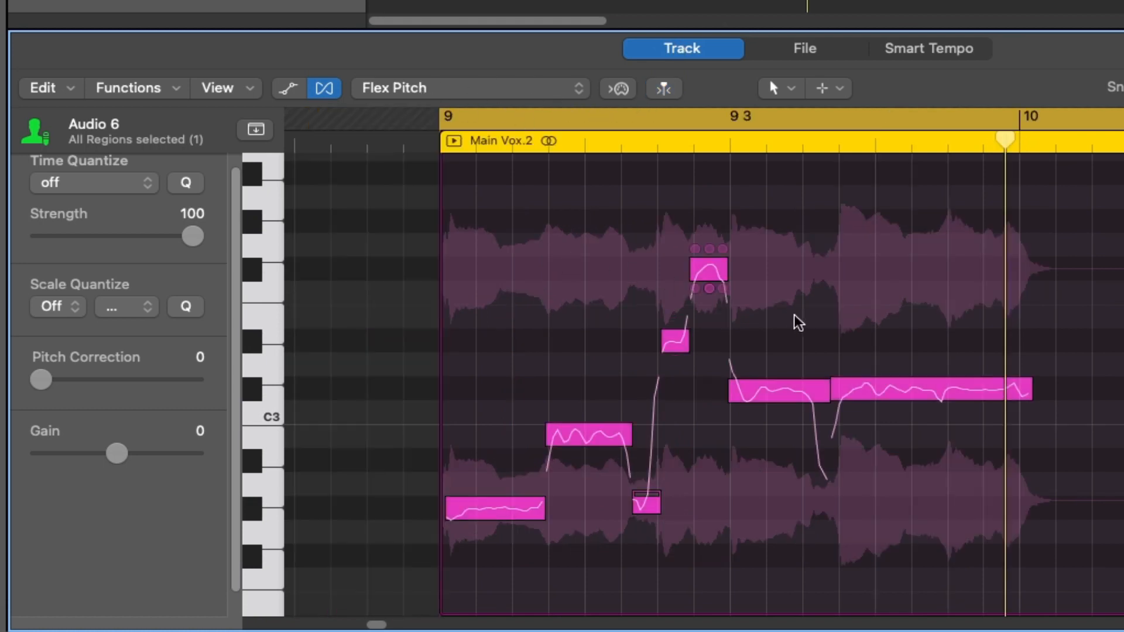
{"action": "left_click", "coordinate": [478, 508]}
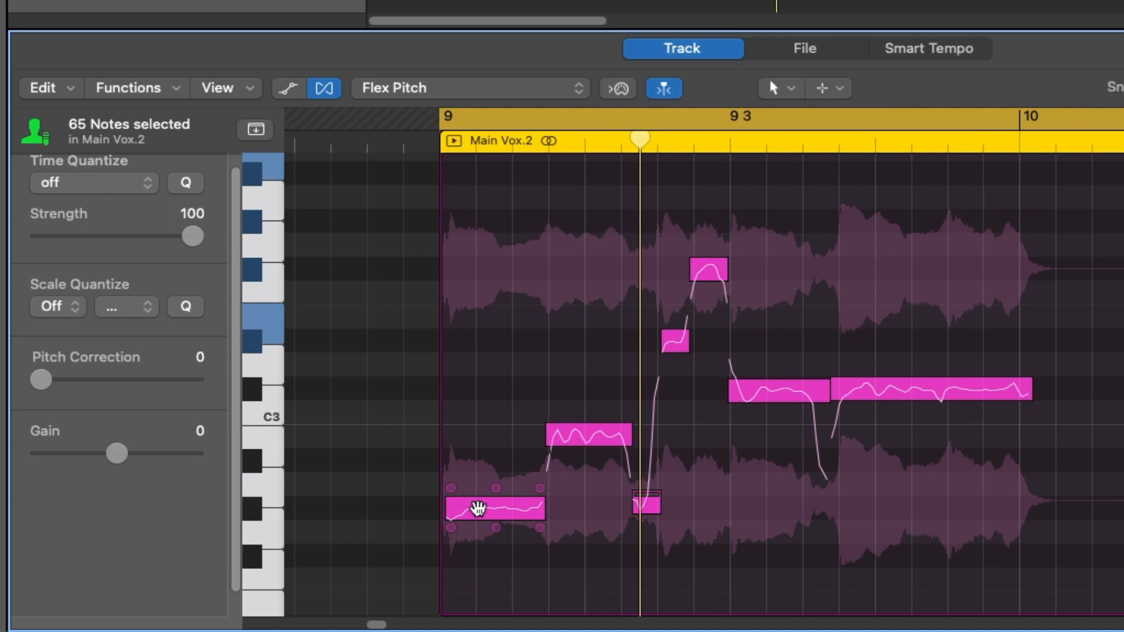
{"action": "left_click_drag", "start_coordinate": [478, 508], "coordinate": [508, 332]}
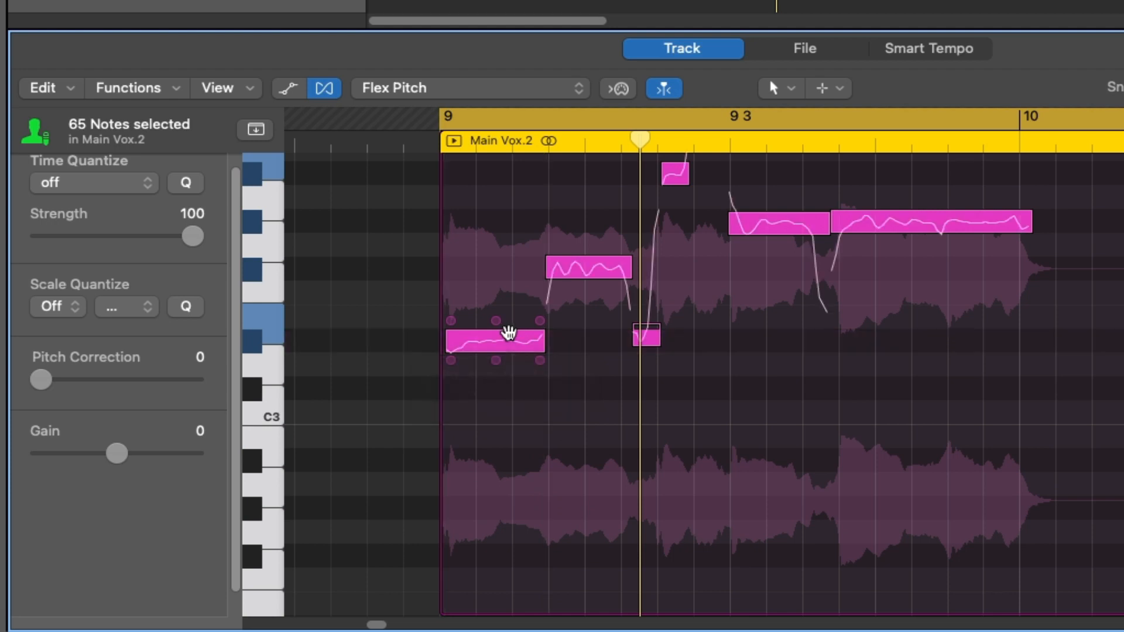
Step: Audition the pitch-shifted Main Vox.2 region
{"action": "key", "text": "space"}
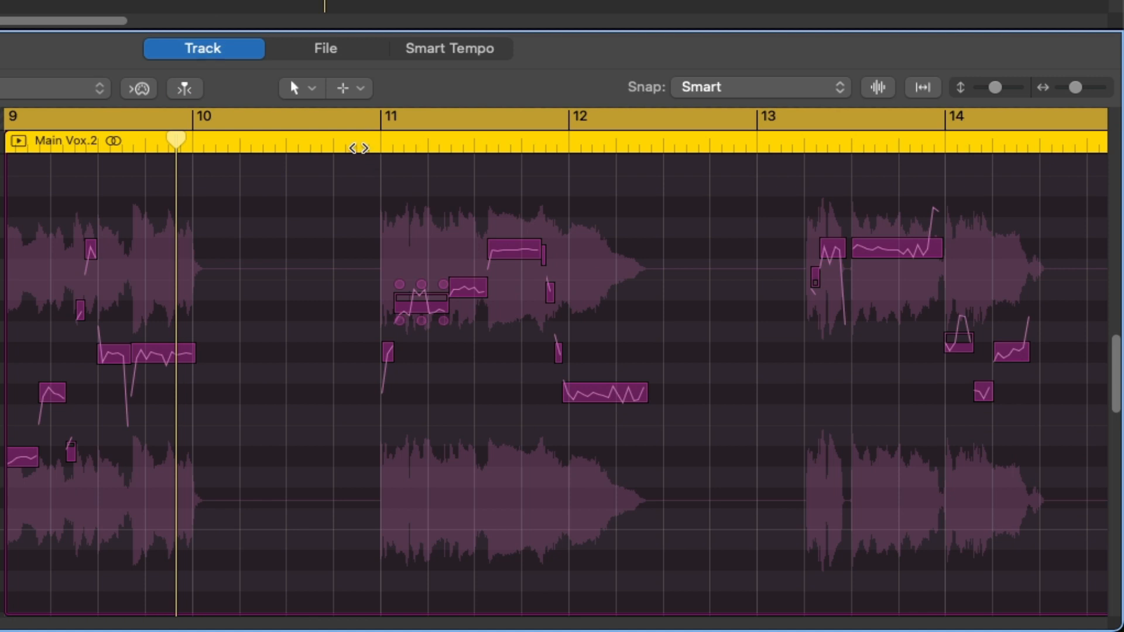
{"action": "left_click", "coordinate": [358, 147]}
{"action": "key", "text": "space"}
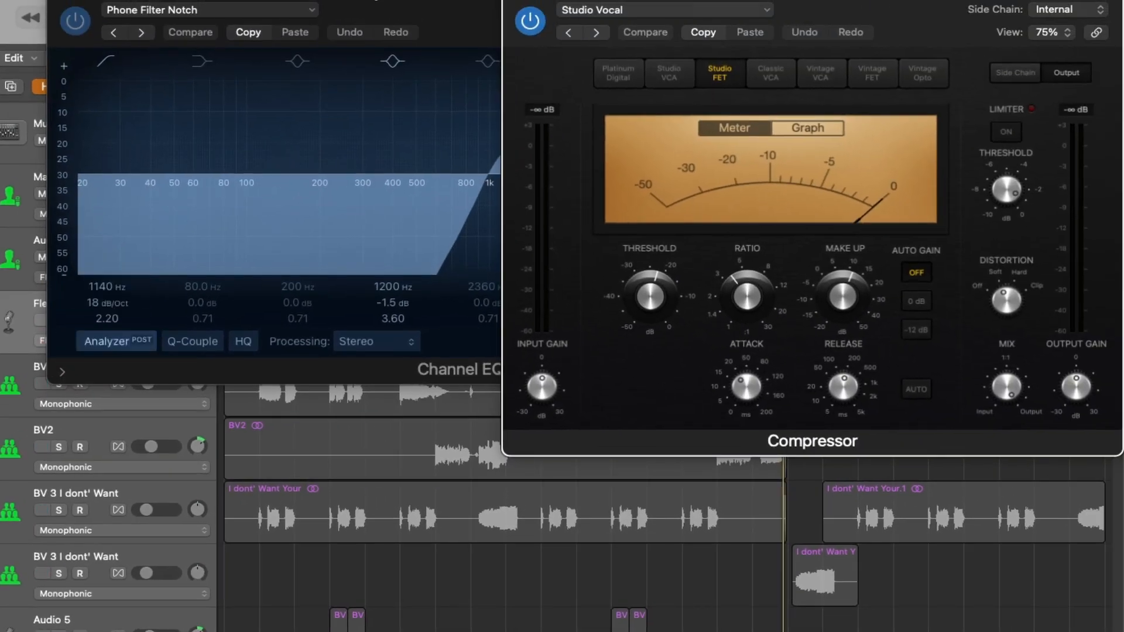
Step: Look through the preset categories of Flexed Vox's Channel EQ while keeping Phone Filter Notch
{"action": "left_click", "coordinate": [385, 3]}
{"action": "left_click", "coordinate": [302, 12]}
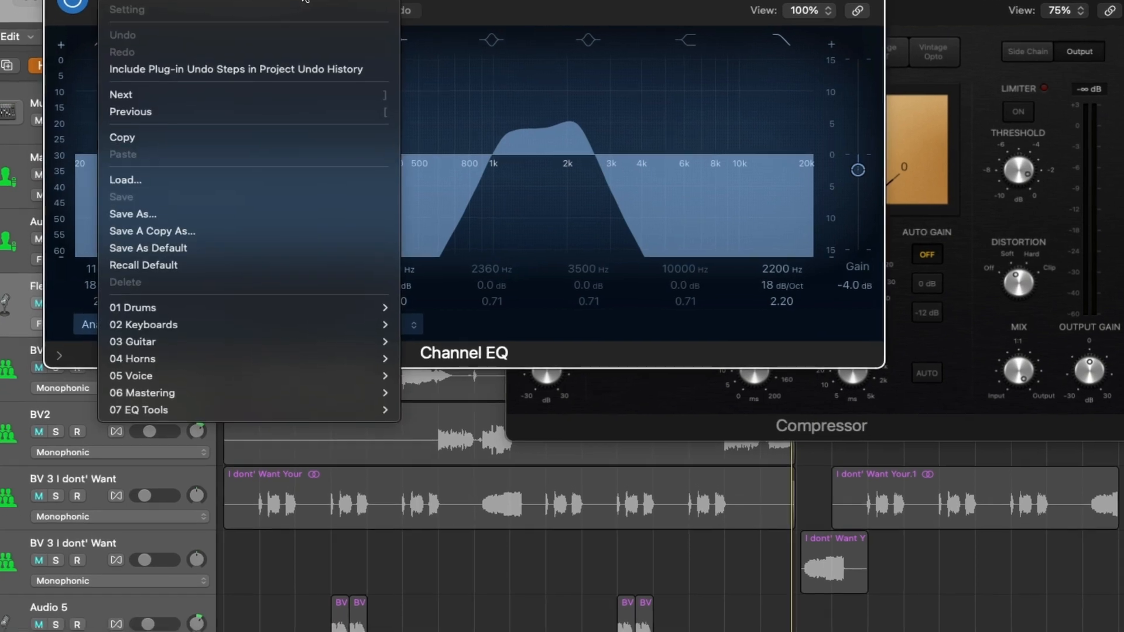
{"action": "mouse_move", "coordinate": [368, 423]}
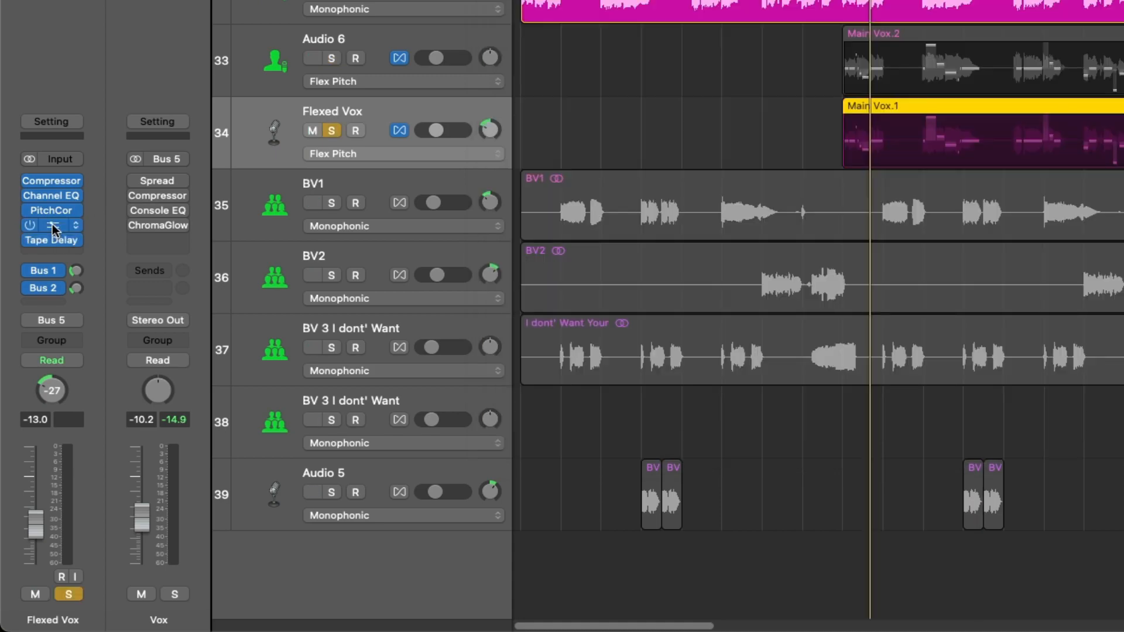
Step: View the settings of Flexed Vox's Stereo Delay and Tape Delay, closing each plug-in after checking it
{"action": "left_click", "coordinate": [53, 227]}
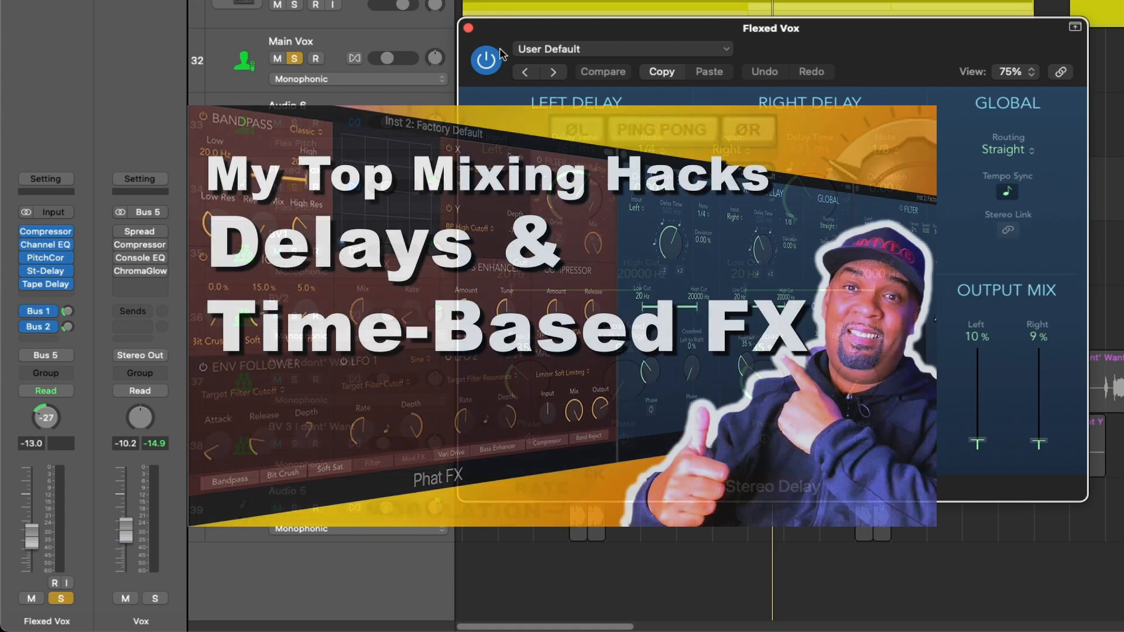
{"action": "left_click", "coordinate": [468, 28]}
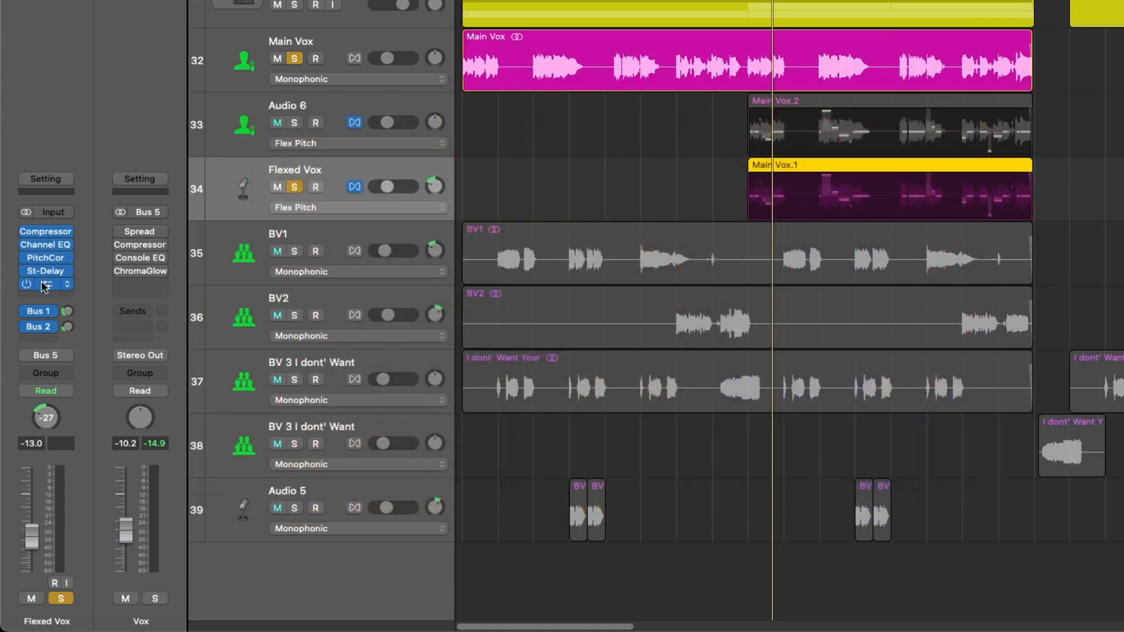
{"action": "left_click", "coordinate": [43, 286]}
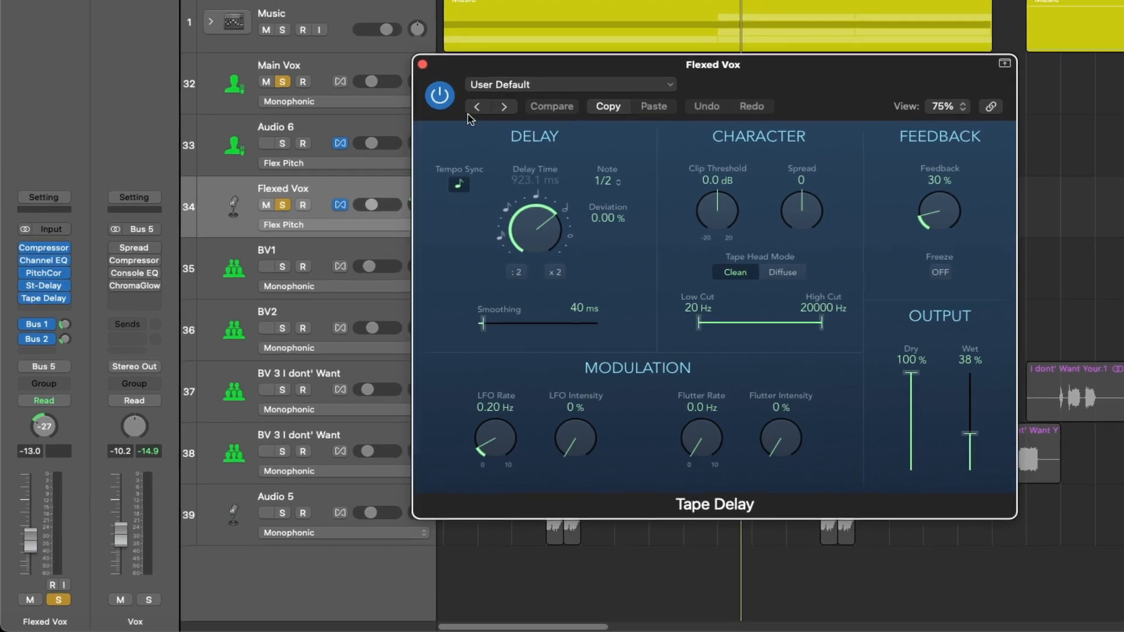
{"action": "left_click", "coordinate": [440, 40]}
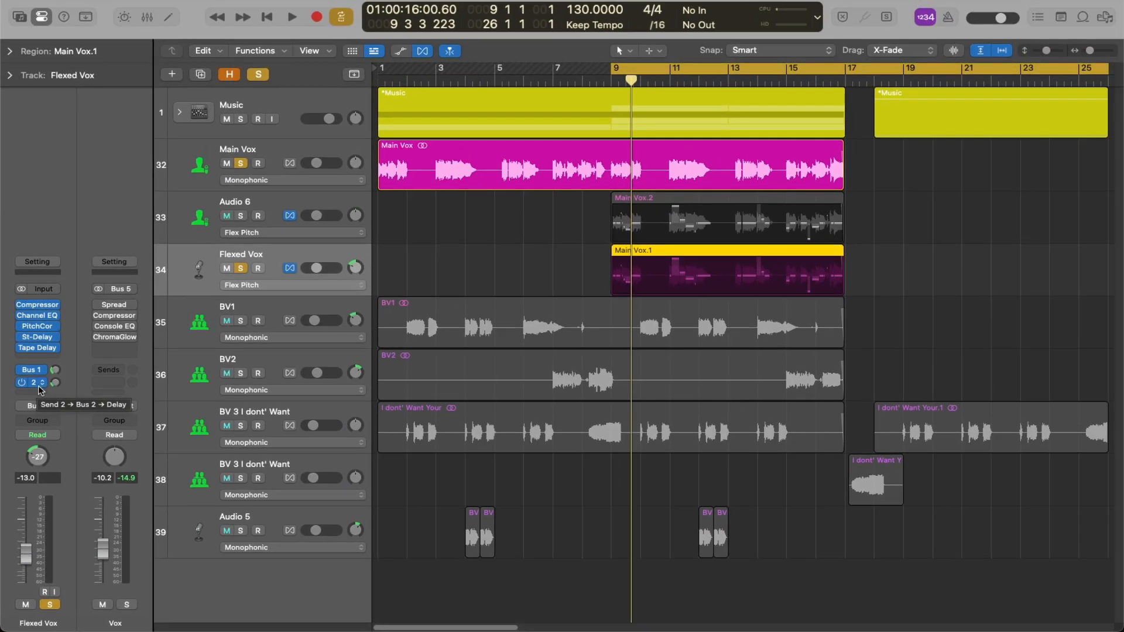
Step: Hide the Flex controls and remove the duplicated Audio 6 track
{"action": "key", "text": "super+f"}
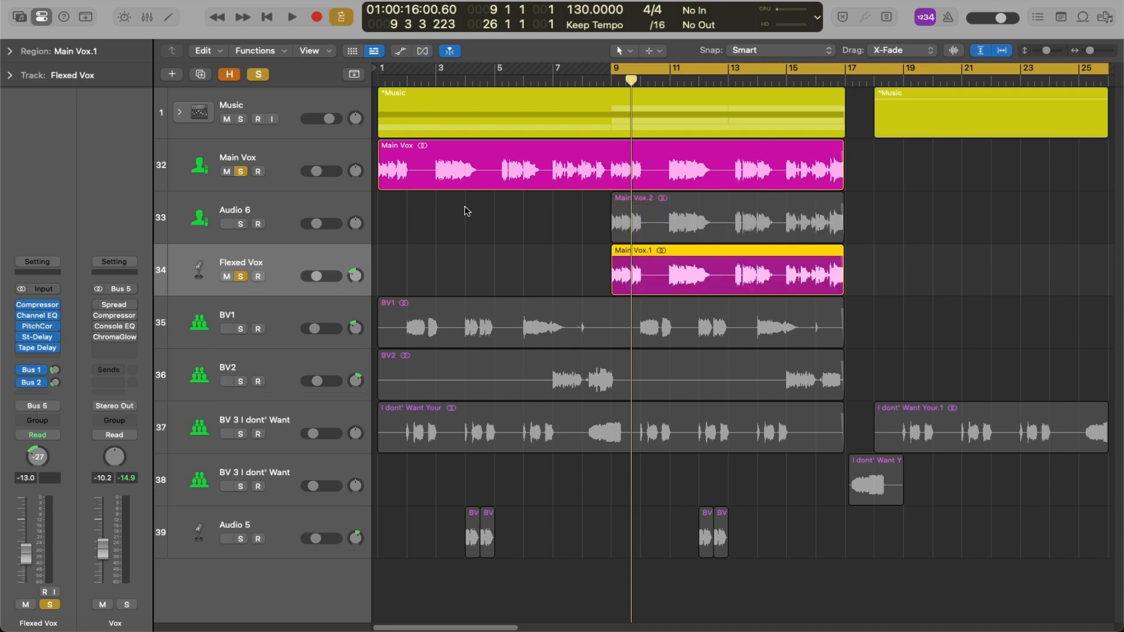
{"action": "left_click", "coordinate": [314, 202]}
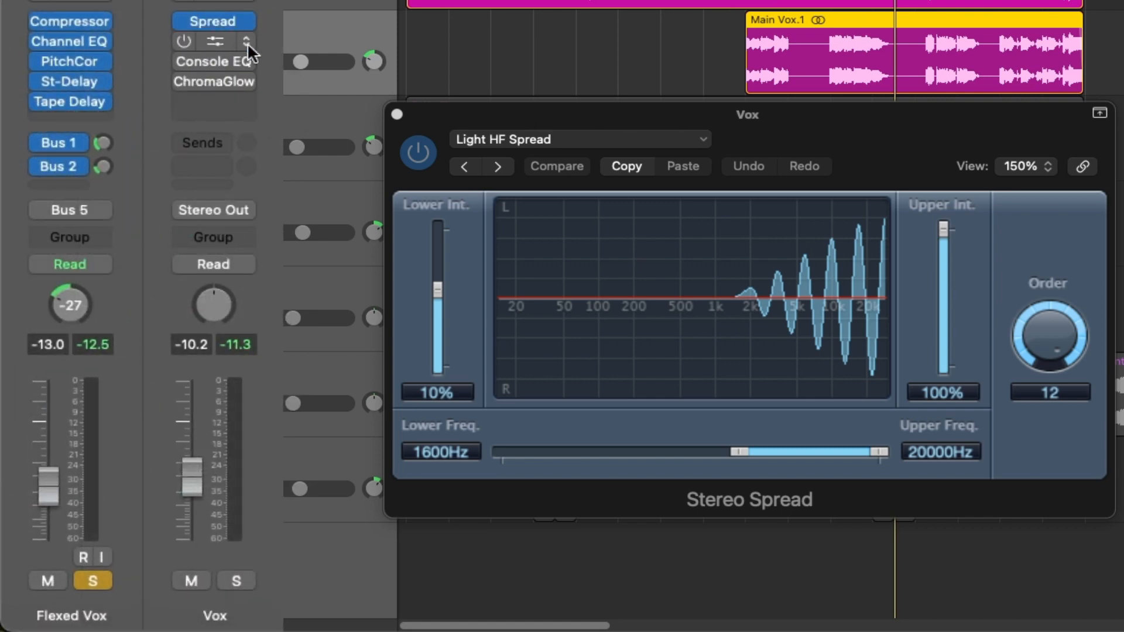
Step: Look through the Stereo Spread presets on the Vox bus while keeping Light HF Spread
{"action": "left_click", "coordinate": [557, 107]}
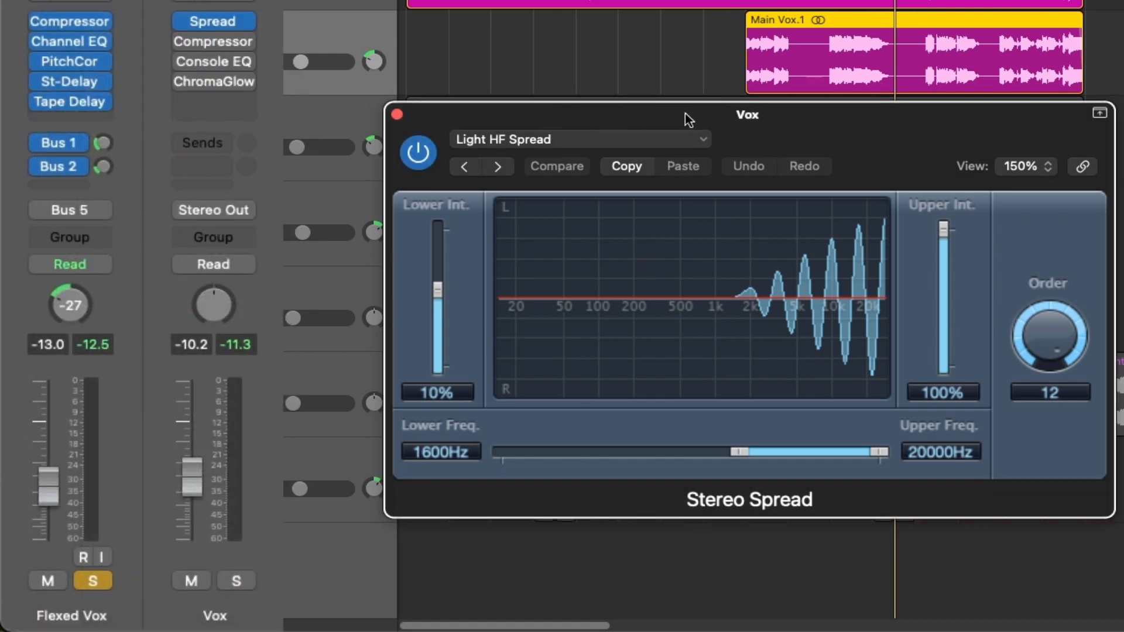
{"action": "left_click", "coordinate": [700, 134]}
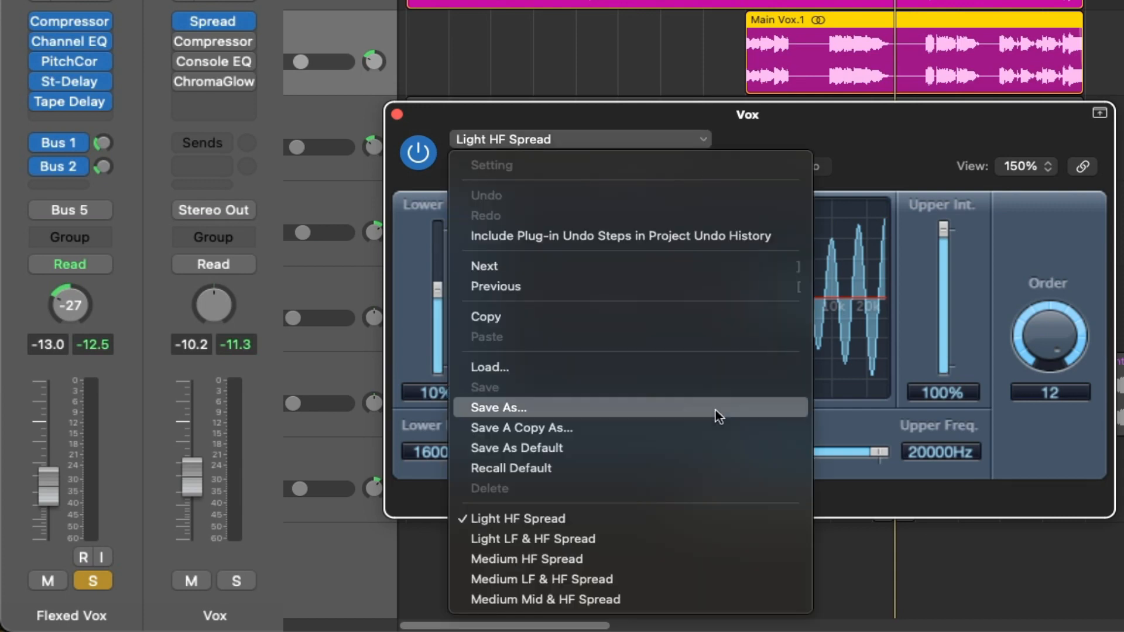
{"action": "left_click", "coordinate": [1007, 199]}
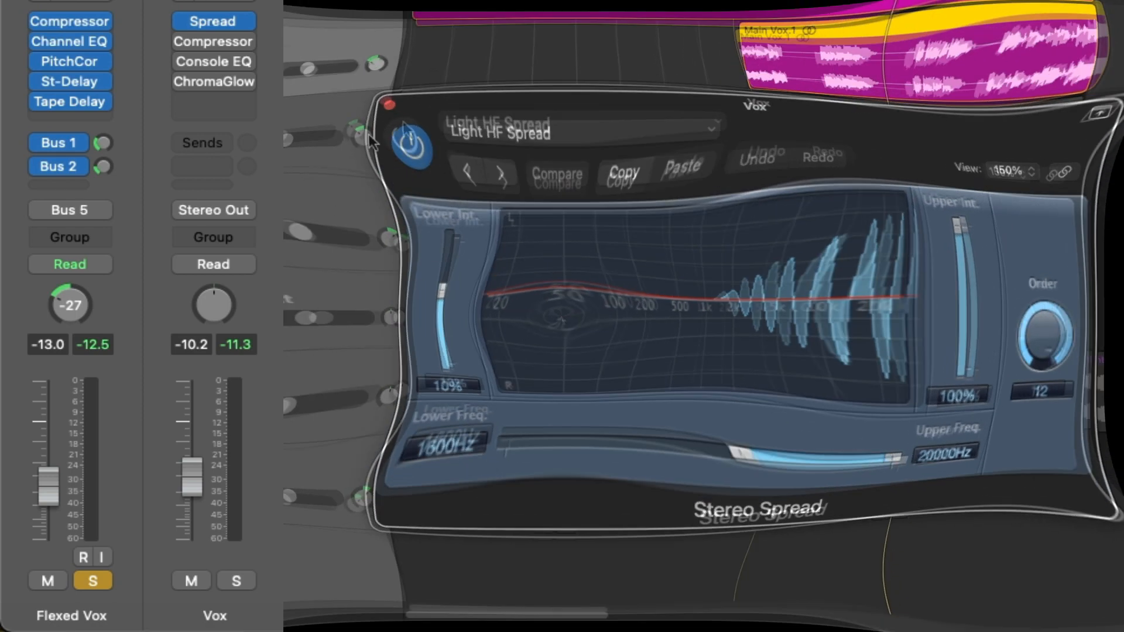
Step: Compare the vocals with Stereo Spread bypassed and switched back on during playback, and close the plug-in
{"action": "left_click", "coordinate": [418, 152]}
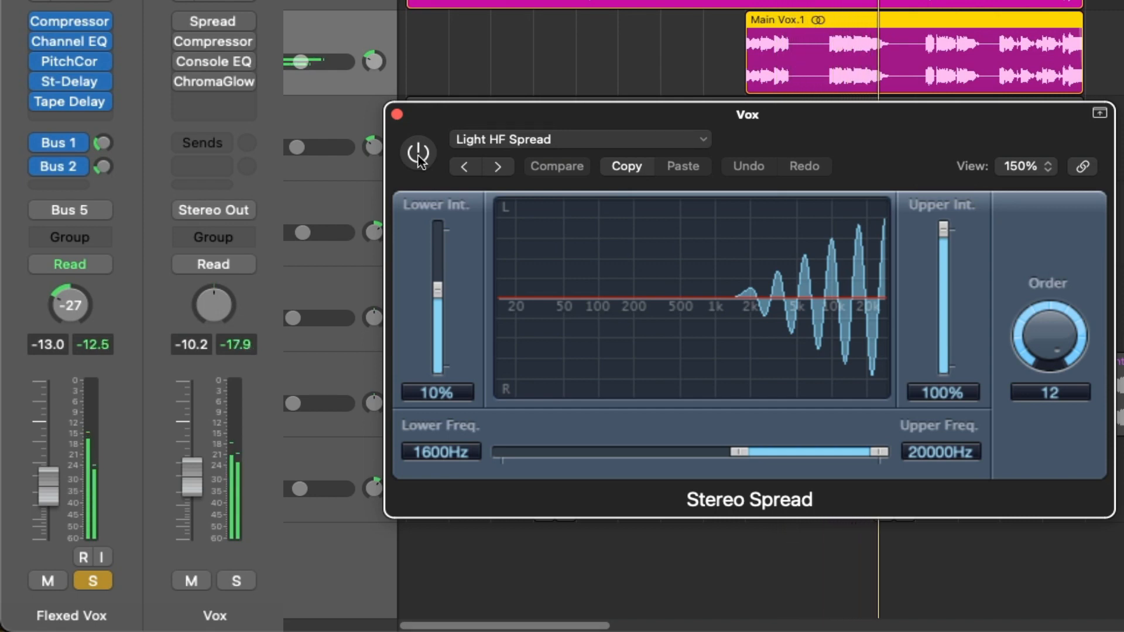
{"action": "left_click", "coordinate": [418, 154]}
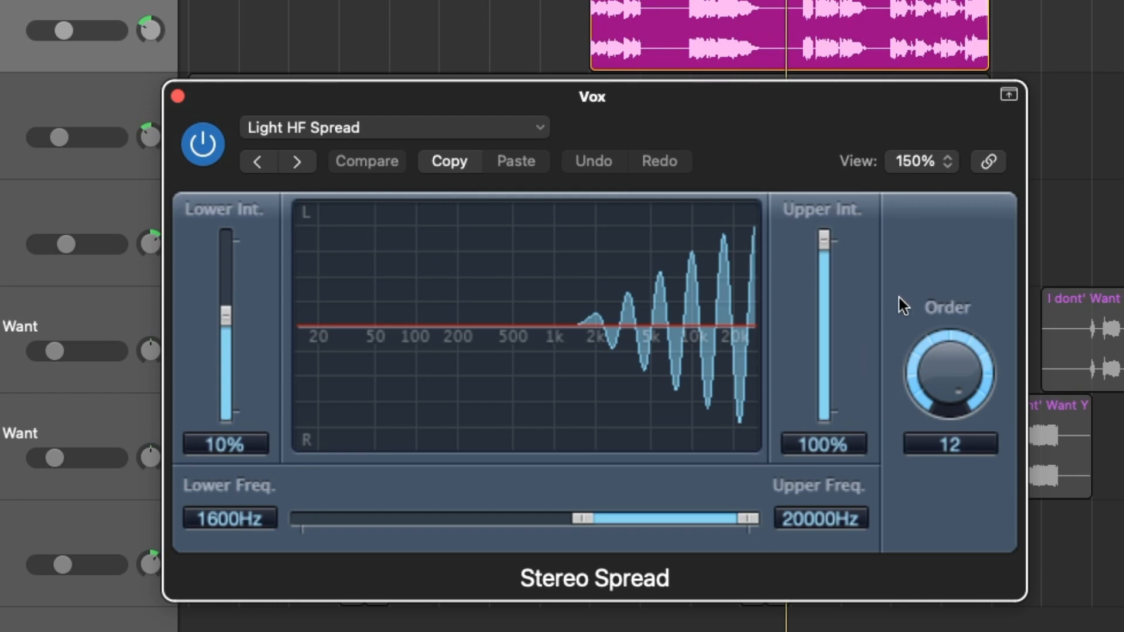
{"action": "left_click", "coordinate": [235, 157]}
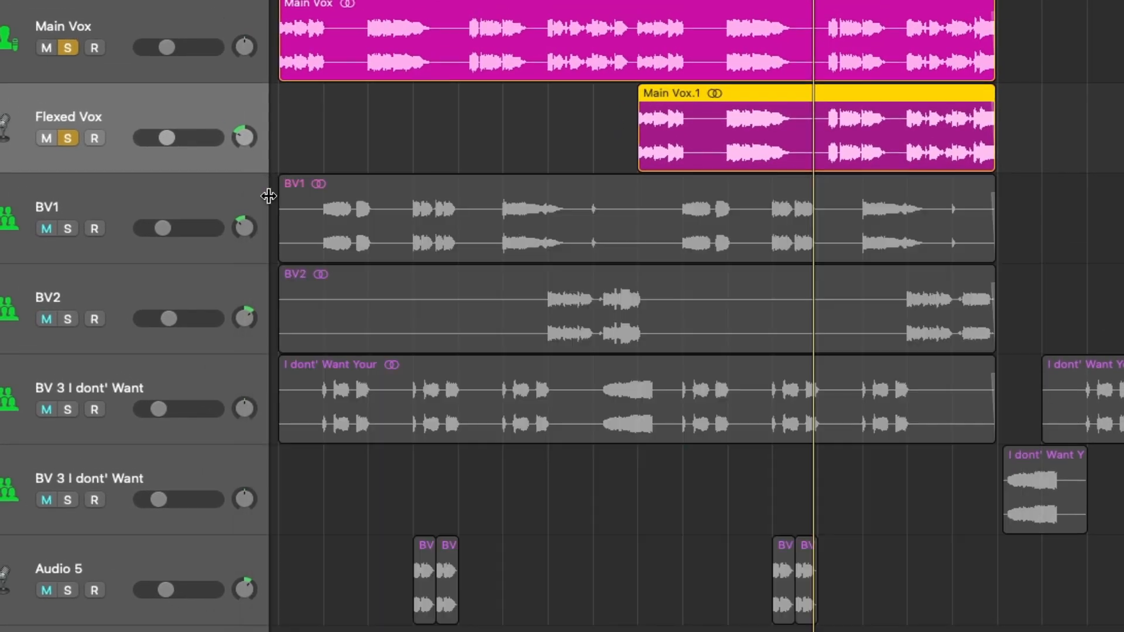
Step: Open the Vox bus Compressor, check its VCA Vocal settings and Distortion control, and switch the plug-in on
{"action": "left_click", "coordinate": [212, 41]}
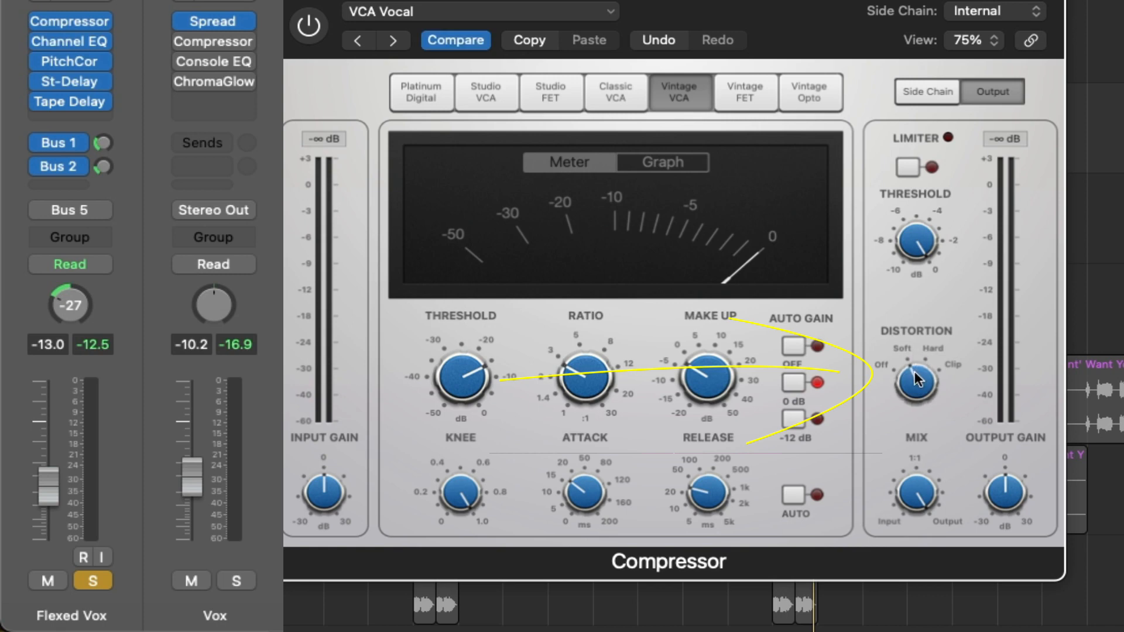
{"action": "left_click_drag", "start_coordinate": [914, 371], "coordinate": [911, 392]}
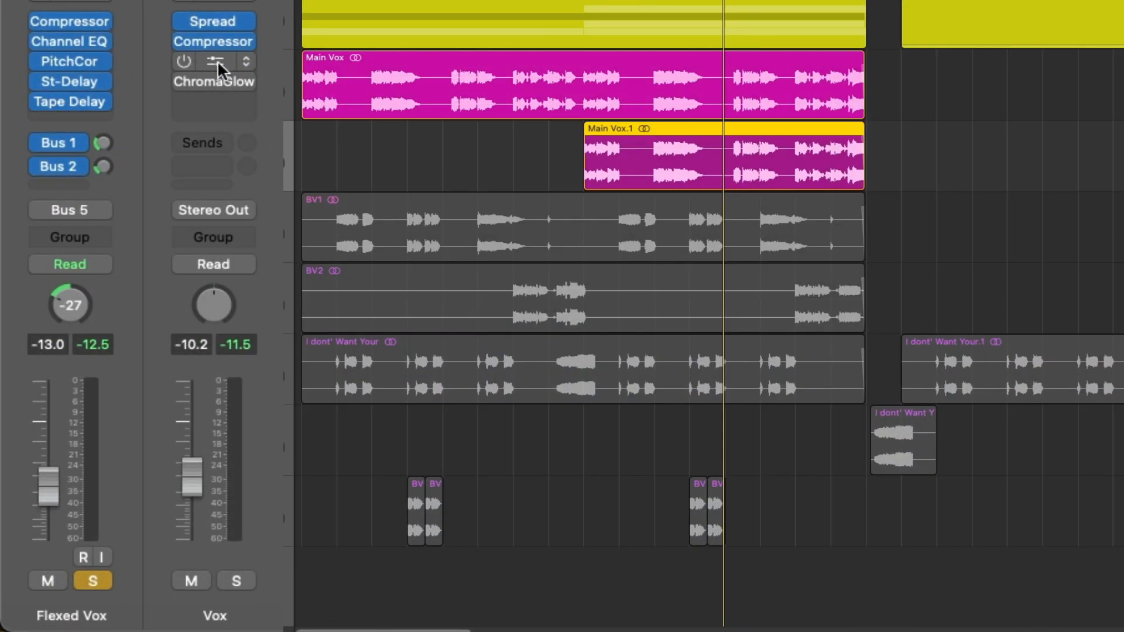
Step: Open Vintage Console EQ on the Vox bus and find the Vintage EQ Collection among the available EQ plug-ins without replacing it
{"action": "left_click", "coordinate": [216, 61]}
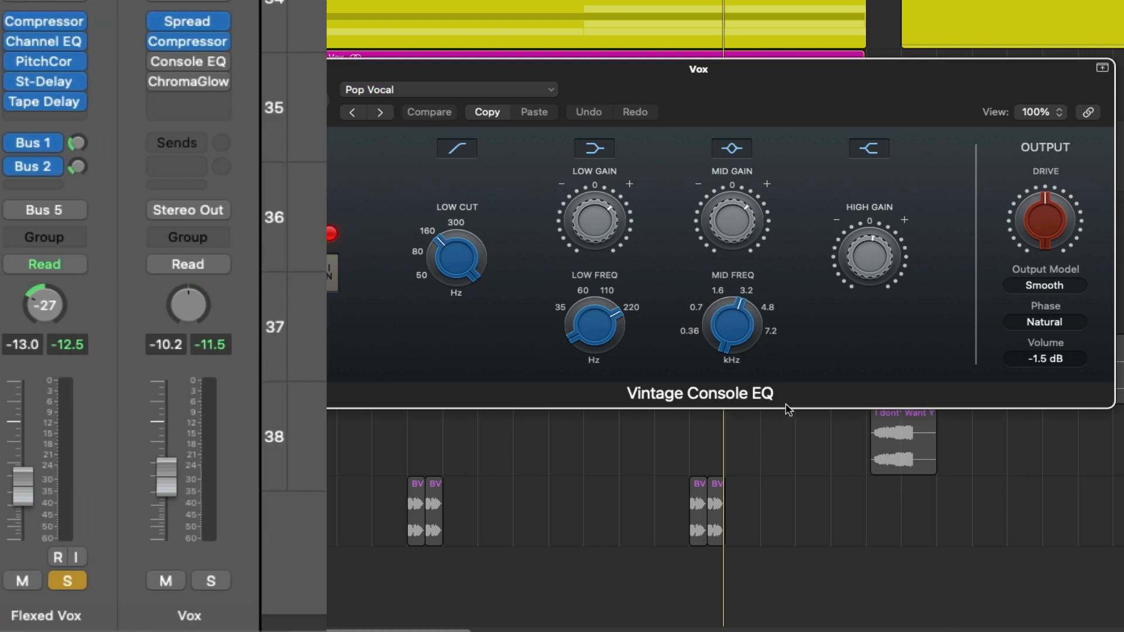
{"action": "left_click", "coordinate": [252, 62]}
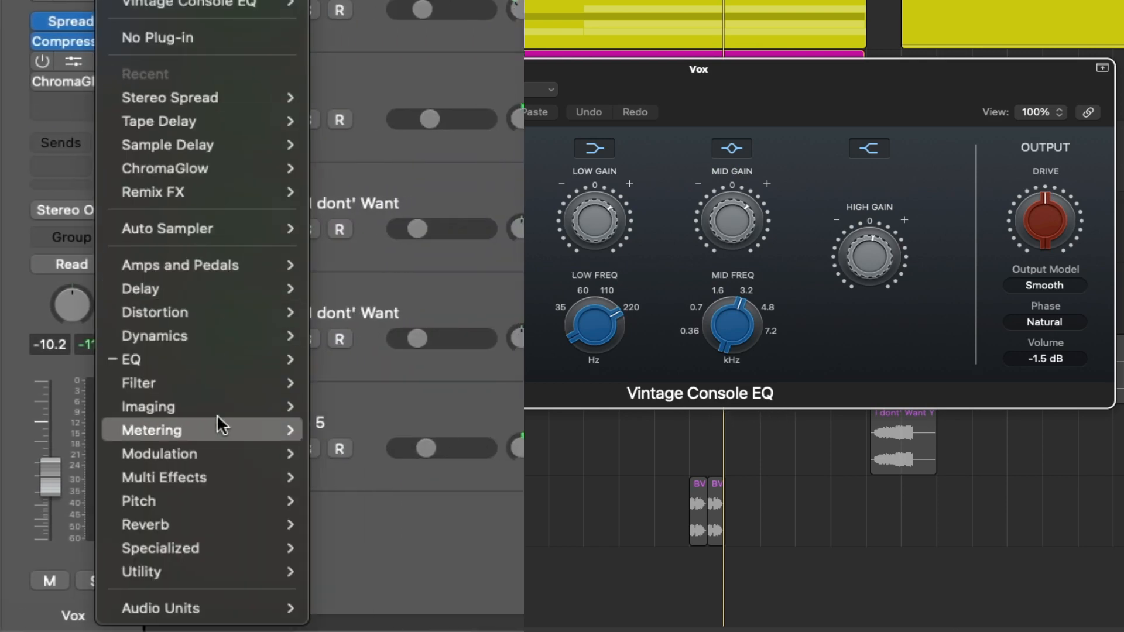
{"action": "mouse_move", "coordinate": [215, 358]}
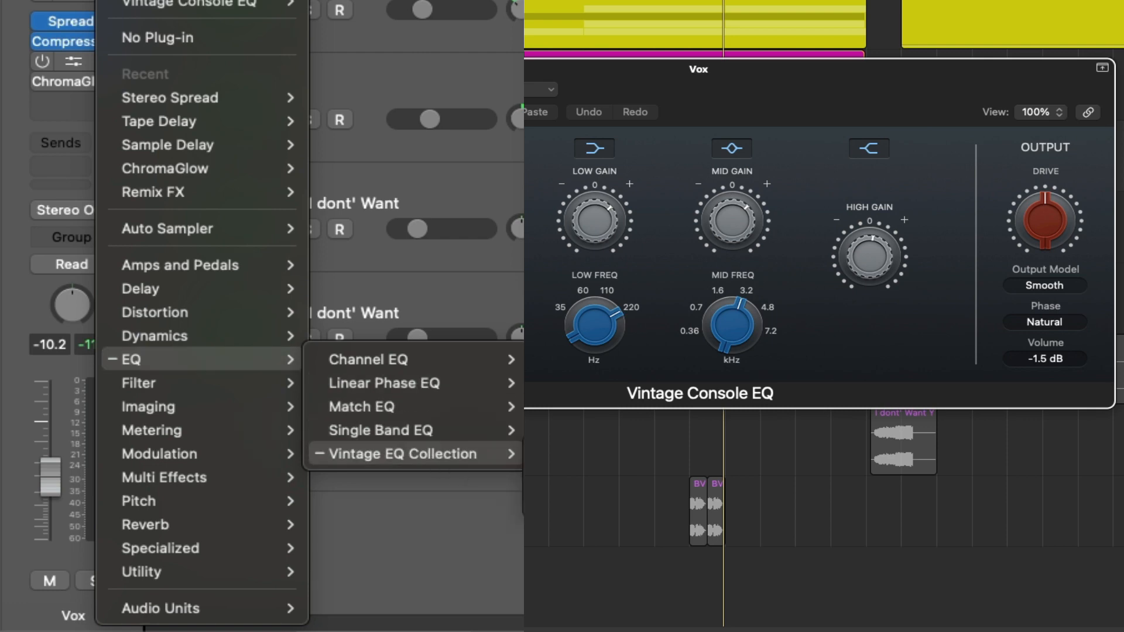
{"action": "key", "text": "Escape"}
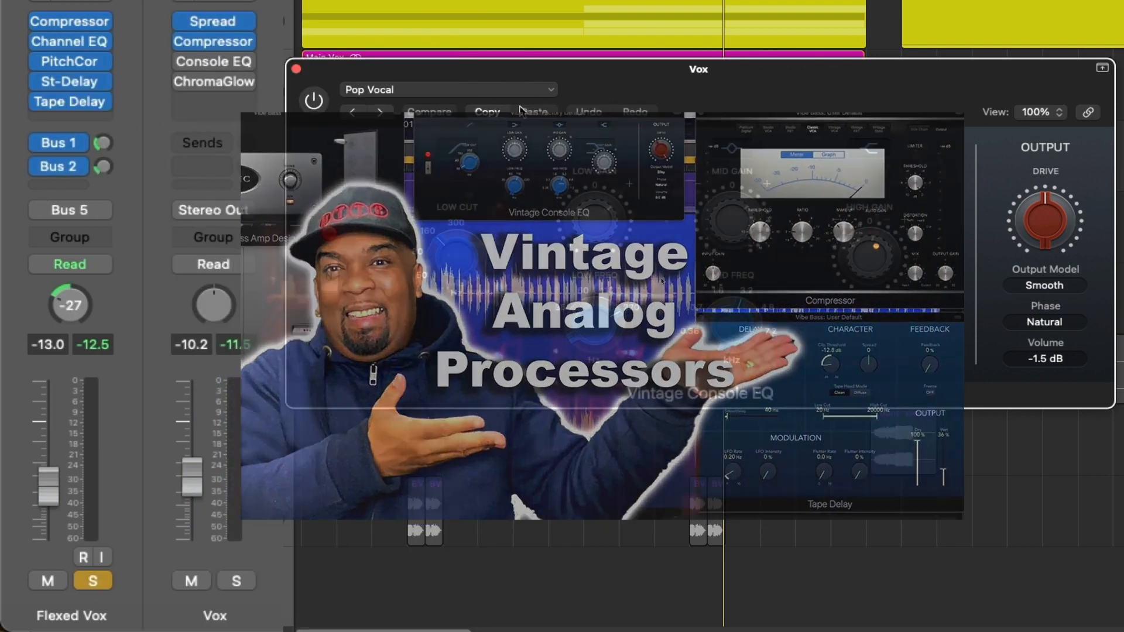
Step: Look through Vintage Console EQ's presets and output models, keeping Pop Vocal and Smooth, and switch the plug-in on
{"action": "left_click", "coordinate": [526, 93]}
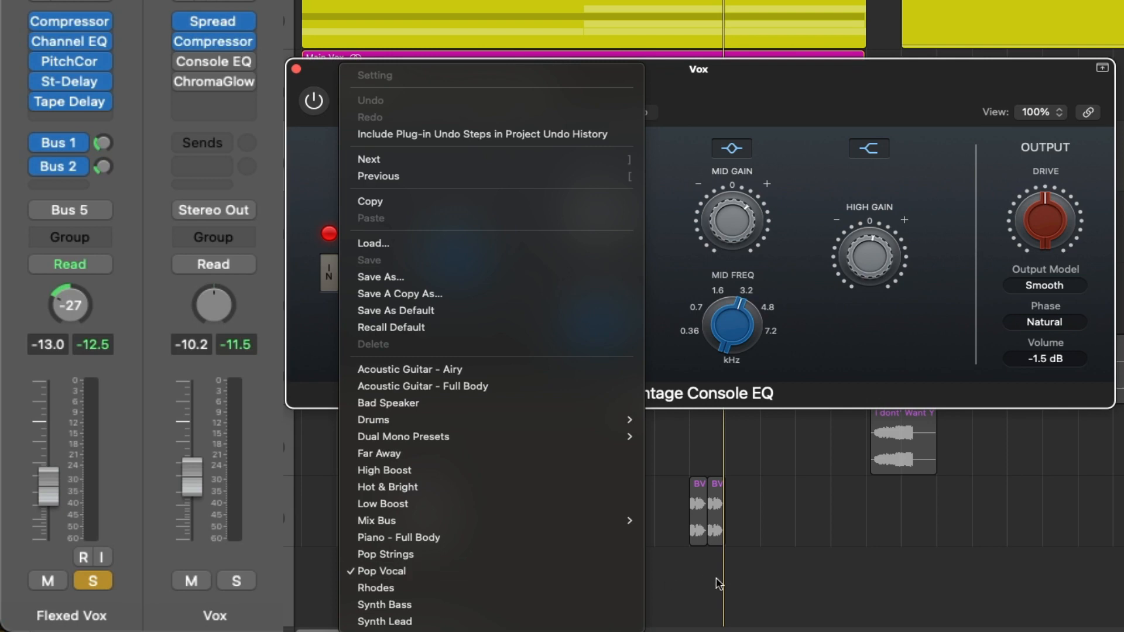
{"action": "left_click", "coordinate": [548, 570]}
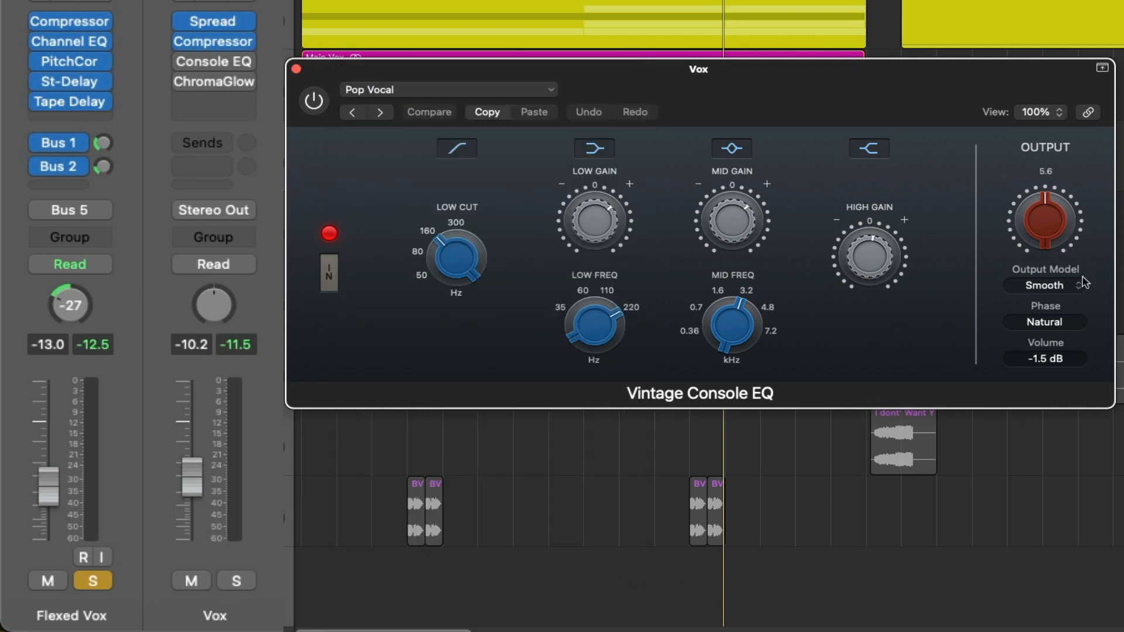
{"action": "left_click", "coordinate": [1072, 292]}
{"action": "left_click", "coordinate": [1074, 291]}
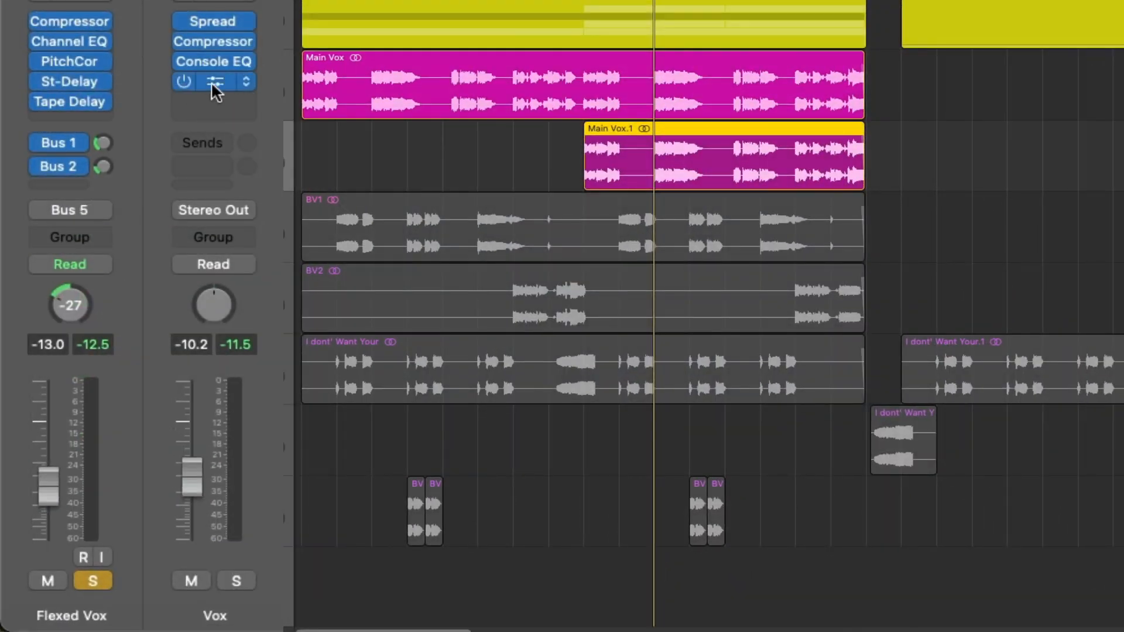
Step: Open ChromaGlow on the Vox bus and look through its presets while keeping Plush
{"action": "left_click", "coordinate": [214, 82]}
{"action": "left_click", "coordinate": [413, 74]}
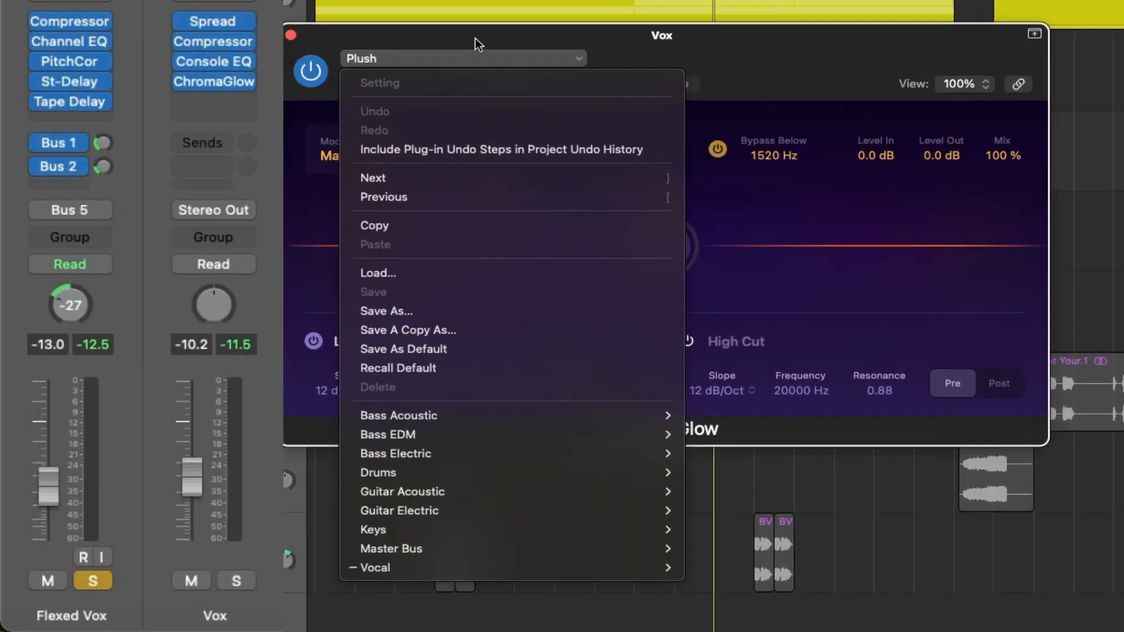
{"action": "left_click", "coordinate": [476, 41]}
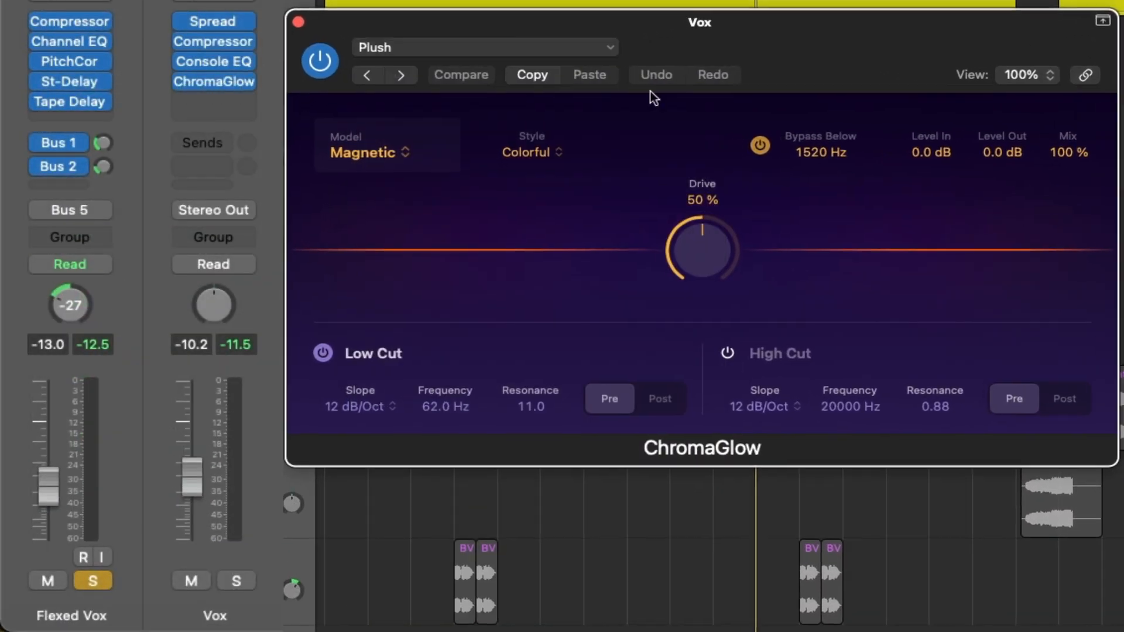
Step: Look through ChromaGlow's models while keeping Magnetic, listen to the vocals during playback, and close the plug-in
{"action": "left_click", "coordinate": [390, 154]}
{"action": "left_click", "coordinate": [571, 251]}
{"action": "key", "text": "space"}
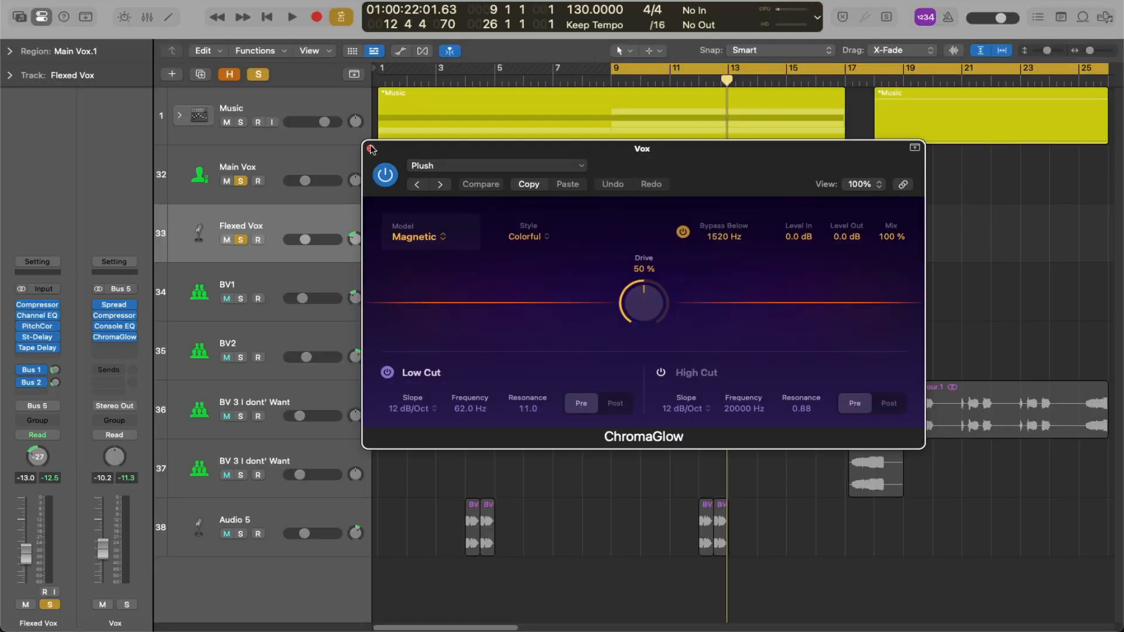
{"action": "left_click", "coordinate": [370, 148]}
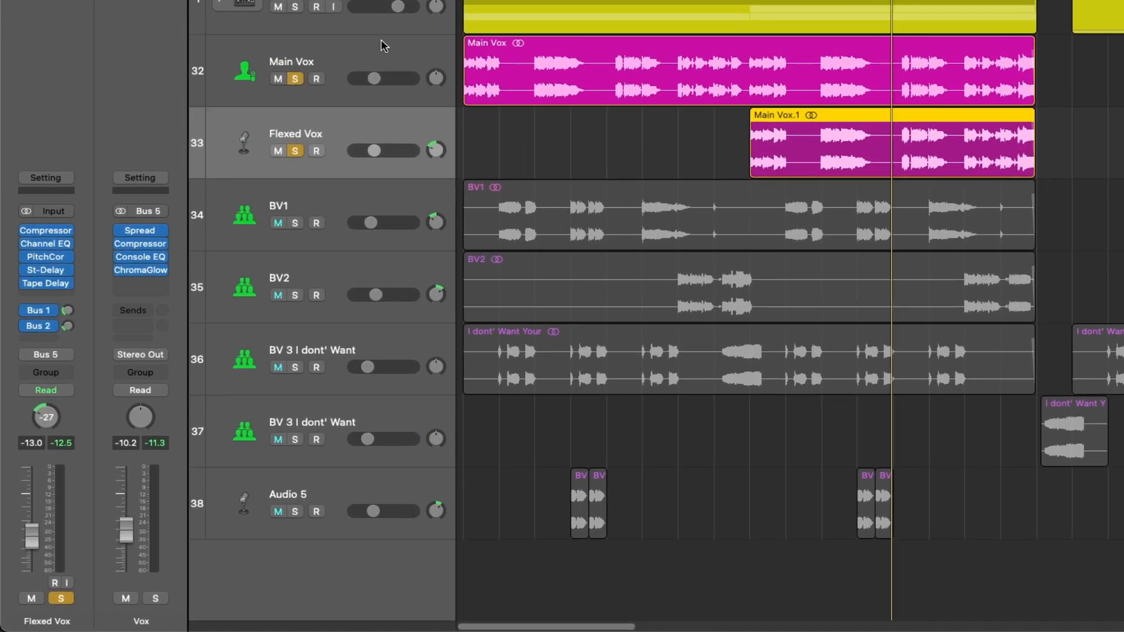
Step: Review the channel strips of the vocal tracks from Main Vox down to Audio 5, and clear all track solos
{"action": "left_click", "coordinate": [289, 177]}
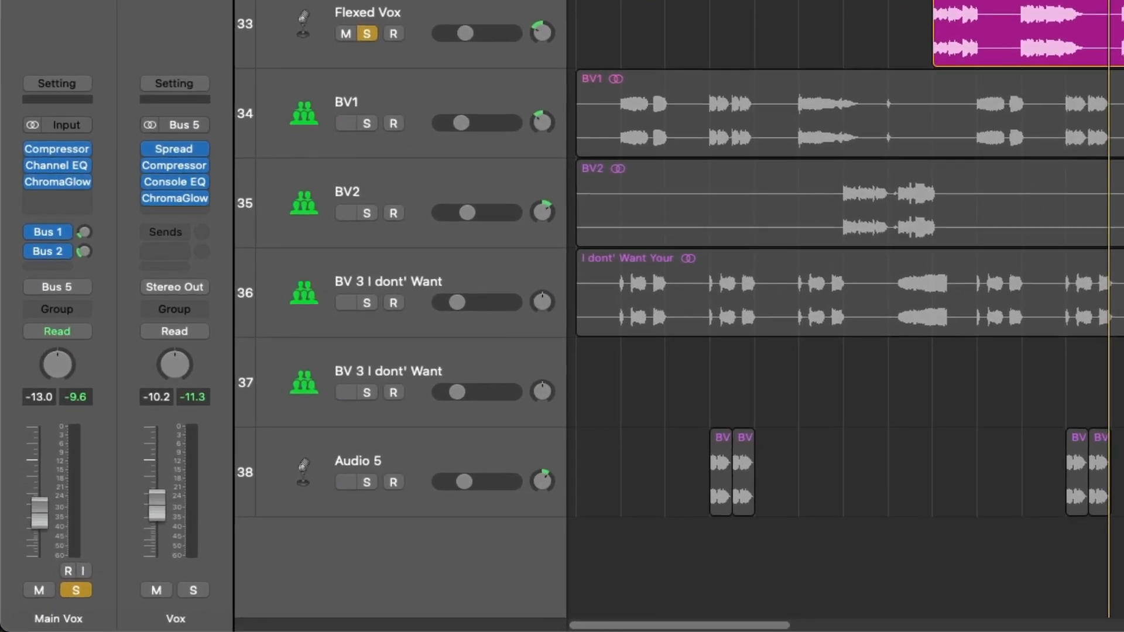
{"action": "key", "text": "Down"}
{"action": "key", "text": "Down"}
{"action": "key", "text": "Down"}
{"action": "key", "text": "Down"}
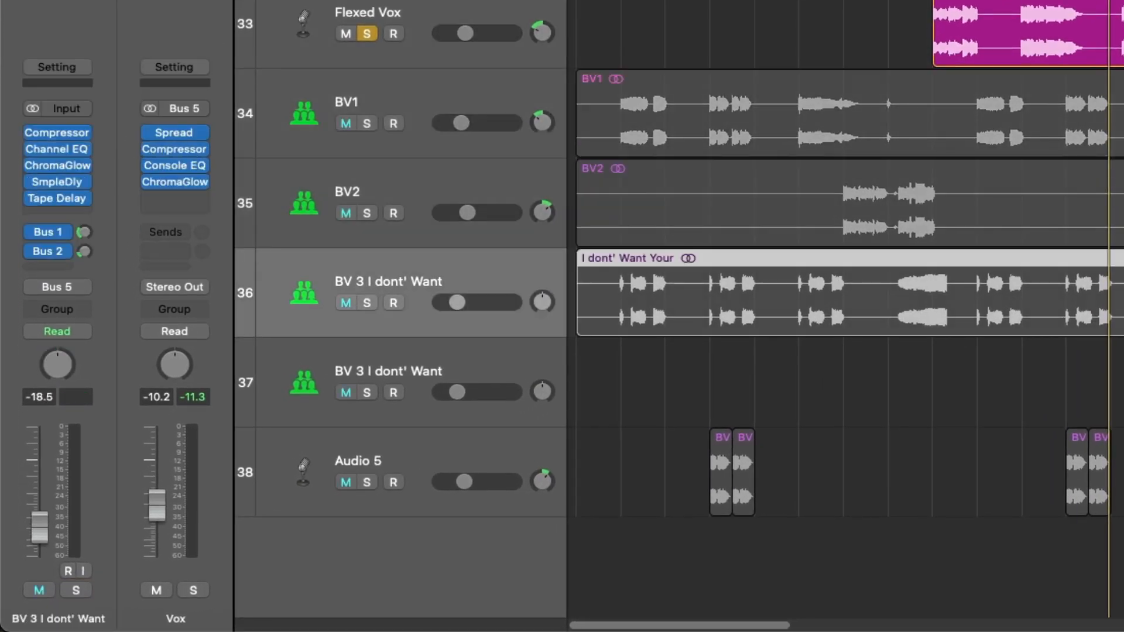
{"action": "key", "text": "Down"}
{"action": "key", "text": "Down"}
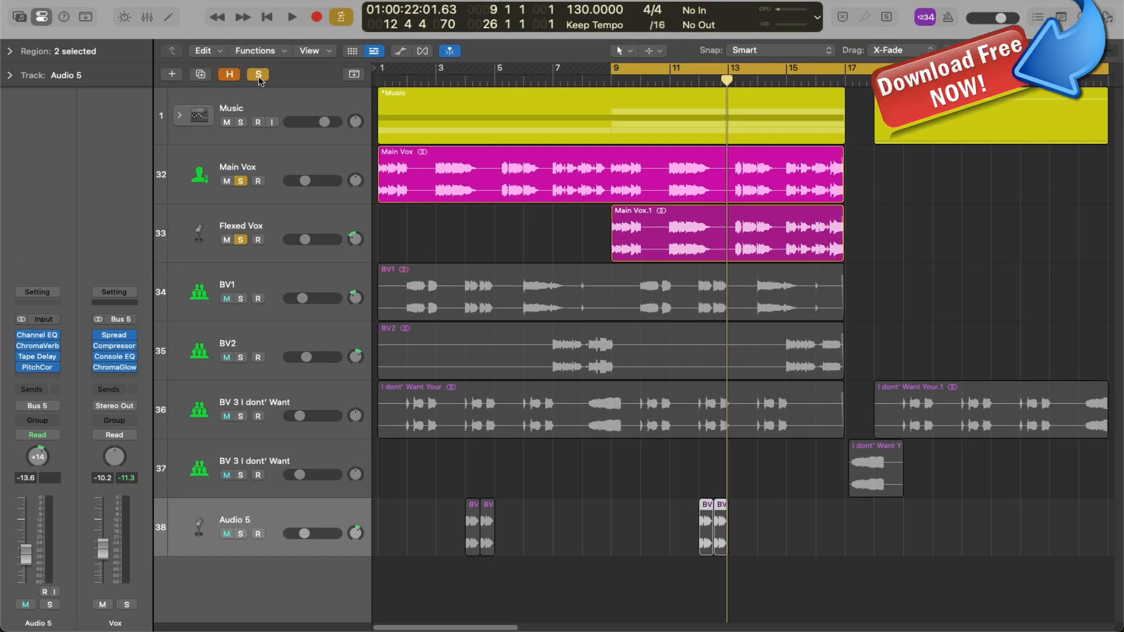
{"action": "left_click", "coordinate": [258, 75]}
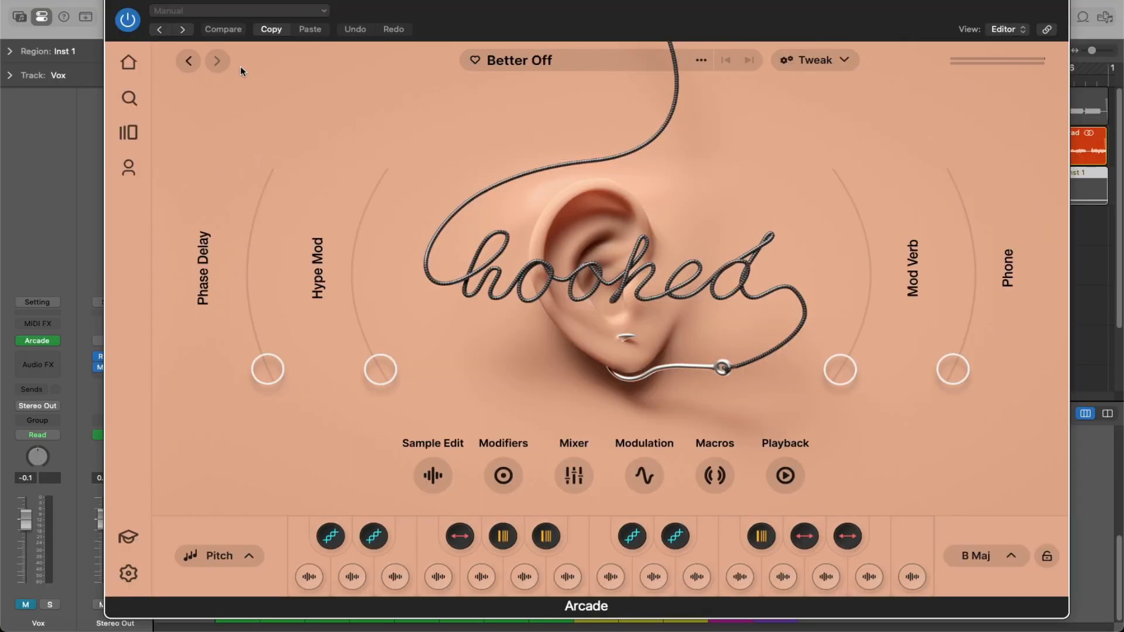
Step: Go to Arcade's home page to browse its sample content
{"action": "left_click", "coordinate": [129, 62]}
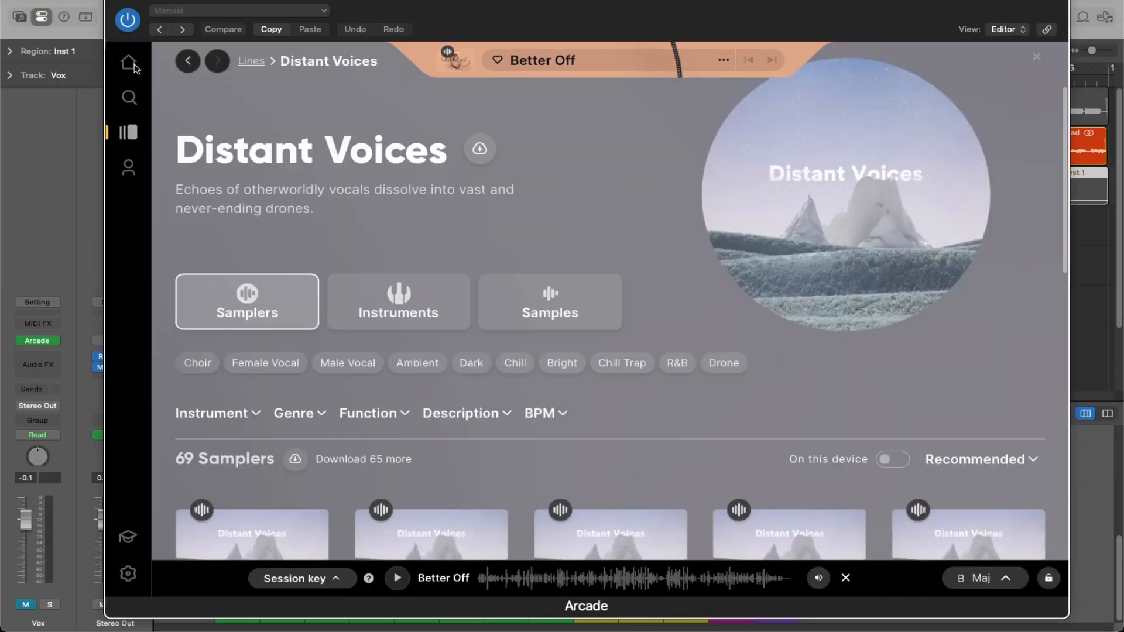
{"action": "left_click_drag", "start_coordinate": [1093, 371], "coordinate": [1110, 495]}
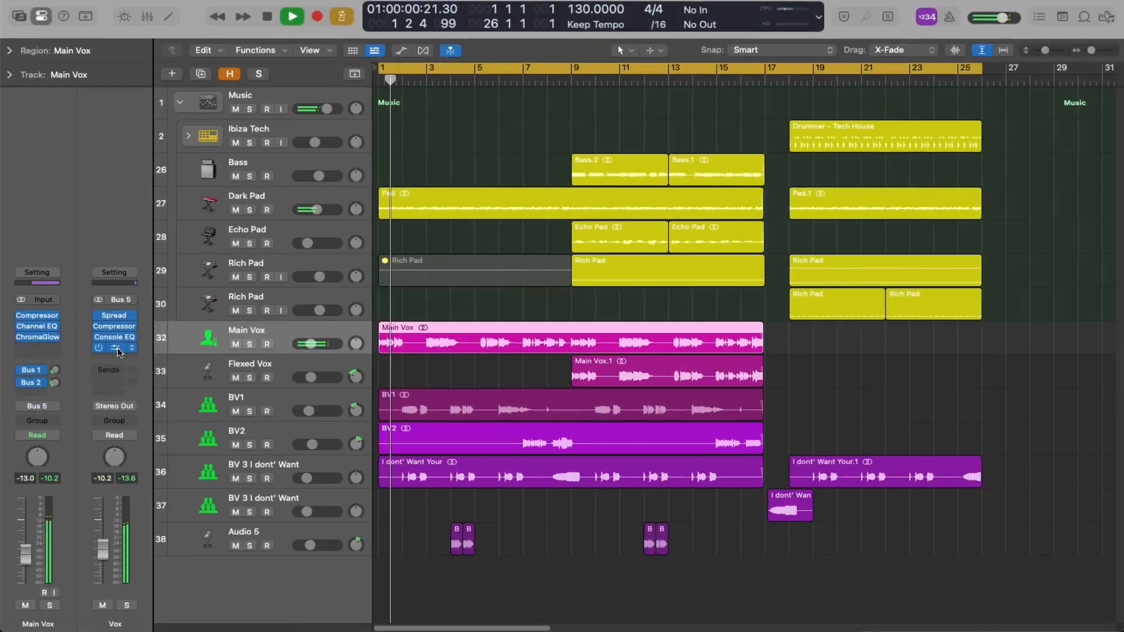
Step: Open ChromaGlow on the Vox bus during full-mix playback and move its window clear of the vocal tracks
{"action": "left_click", "coordinate": [118, 349]}
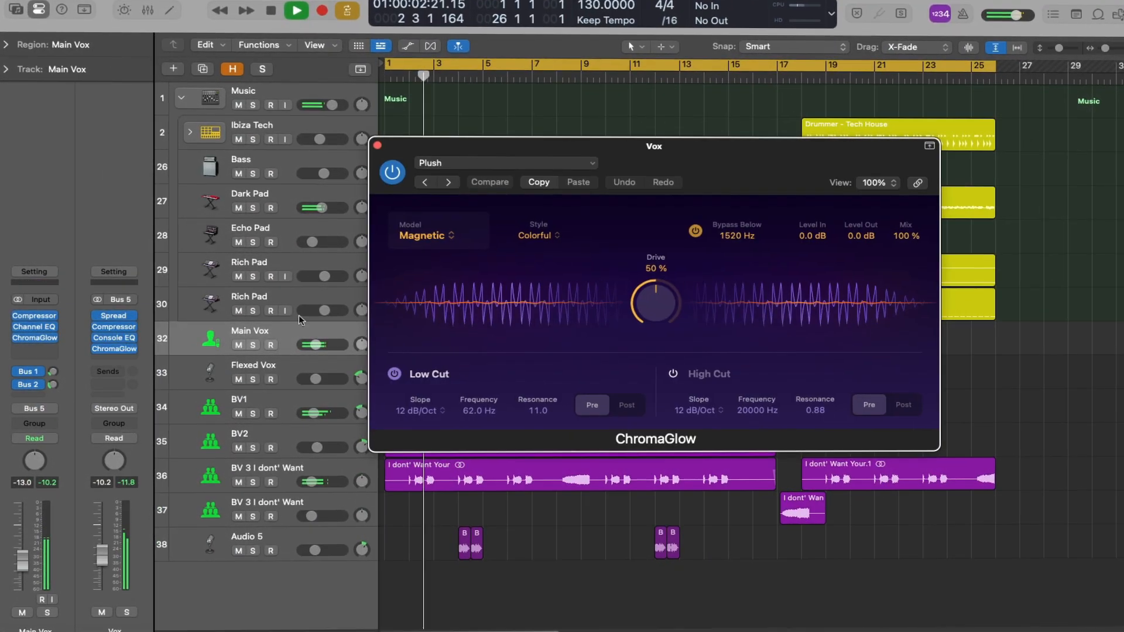
{"action": "left_click_drag", "start_coordinate": [721, 177], "coordinate": [761, 23]}
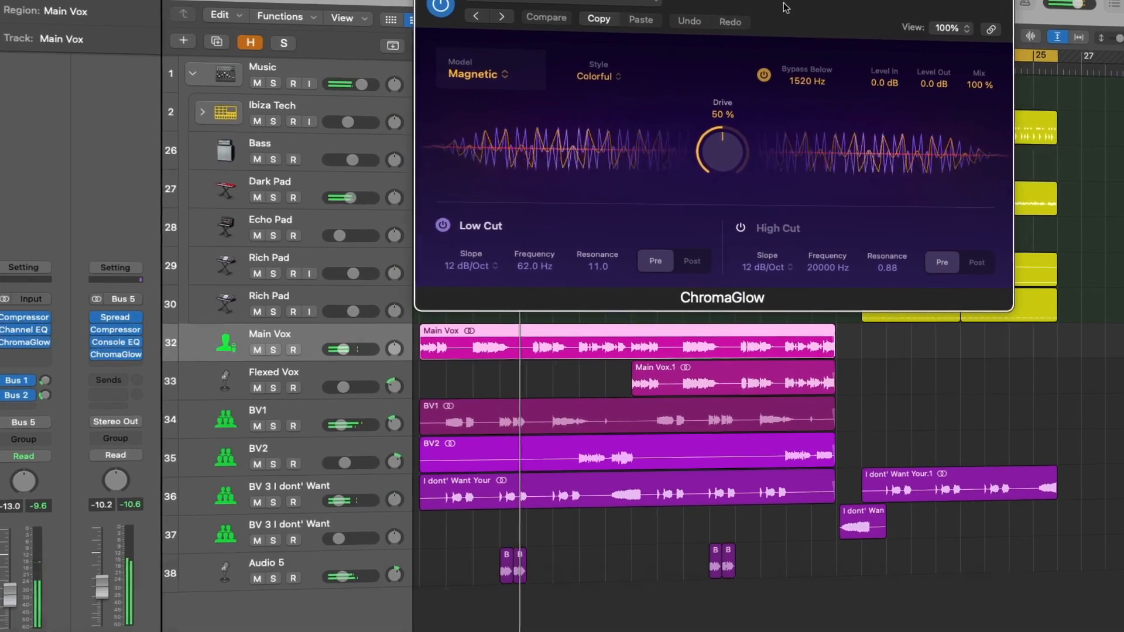